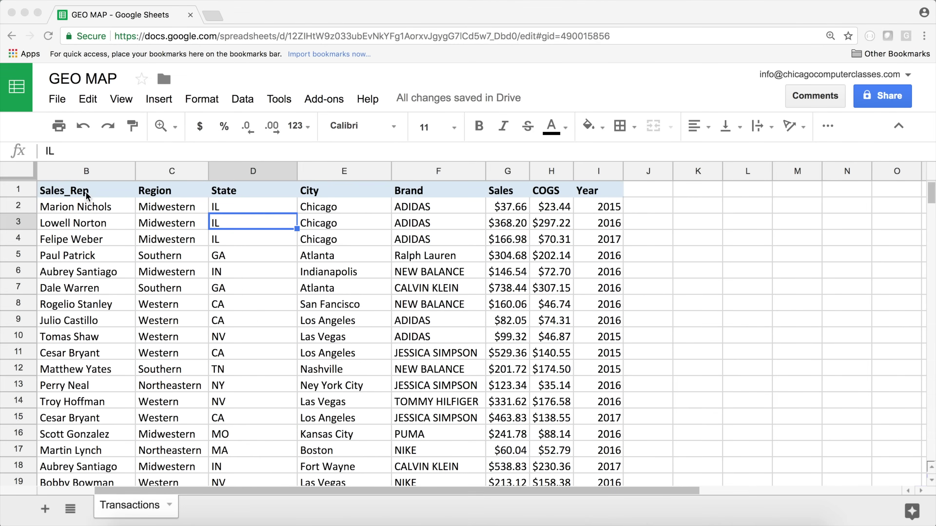
# - Examine the transaction data column by column, covering Date, Sales_Rep, Region, State, City, Brand and Sales
pyautogui.click(87, 194)
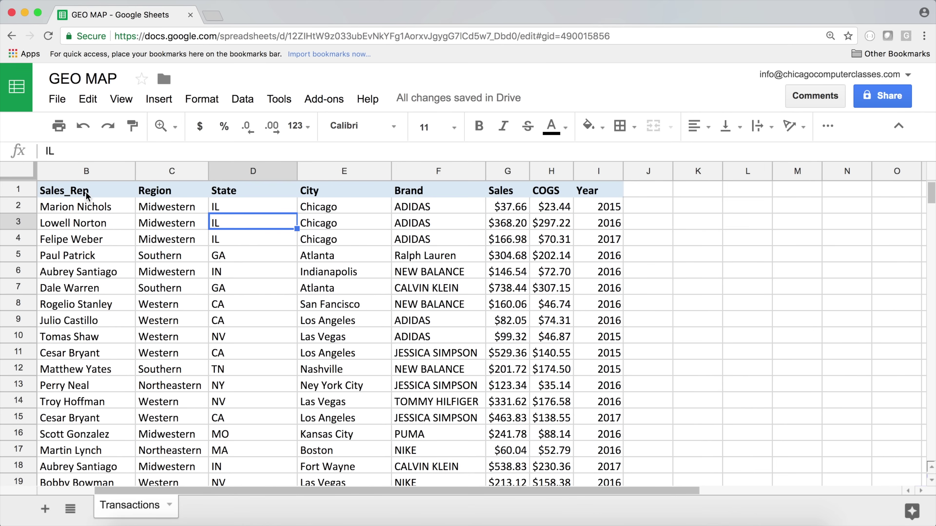
pyautogui.click(87, 194)
pyautogui.moveTo(122, 239); pyautogui.dragTo(520, 331)
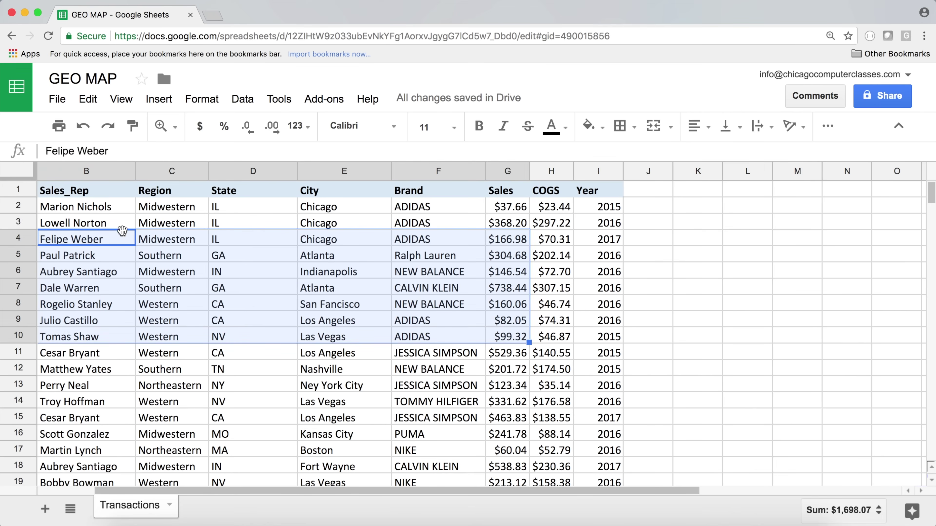
pyautogui.click(84, 192)
pyautogui.moveTo(84, 191); pyautogui.dragTo(107, 368)
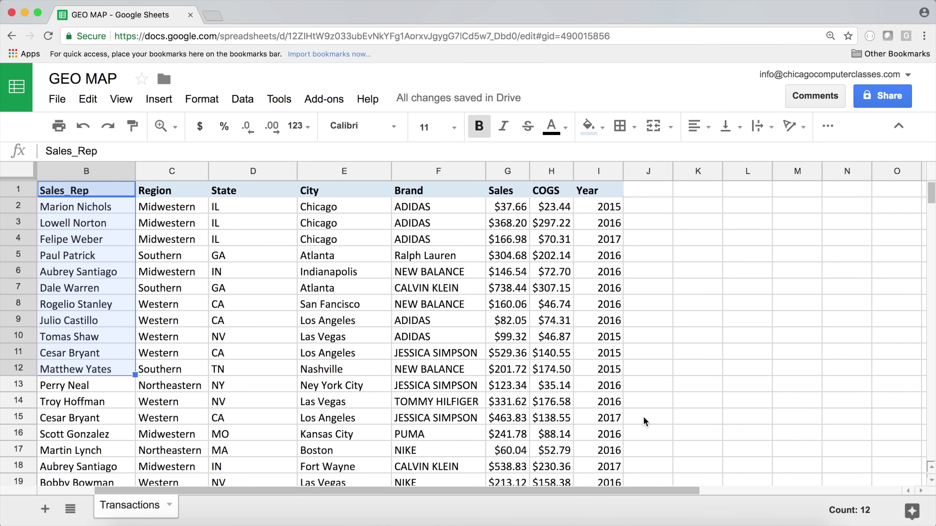
pyautogui.moveTo(553, 494); pyautogui.dragTo(539, 494)
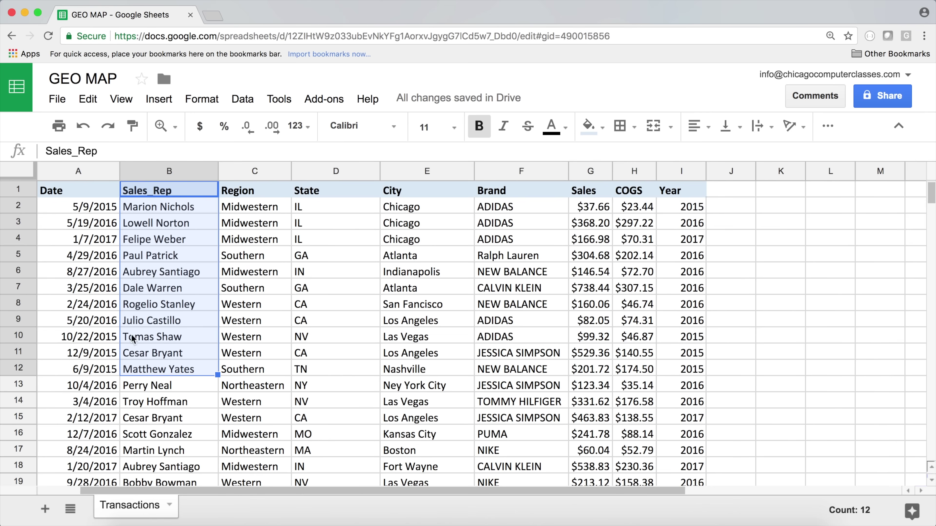
pyautogui.click(79, 210)
pyautogui.moveTo(79, 210); pyautogui.dragTo(74, 383)
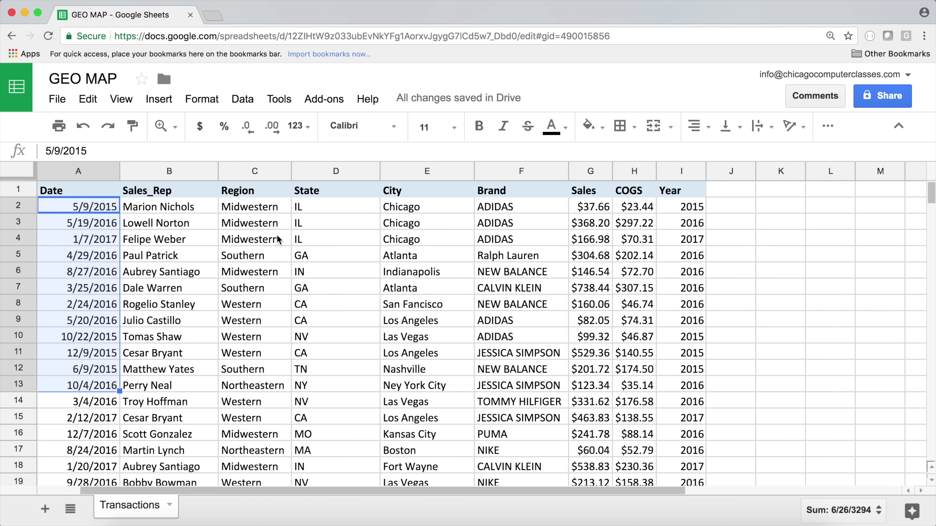
pyautogui.click(272, 209)
pyautogui.moveTo(268, 223); pyautogui.dragTo(258, 321)
pyautogui.moveTo(332, 210); pyautogui.dragTo(333, 325)
pyautogui.moveTo(409, 211); pyautogui.dragTo(418, 356)
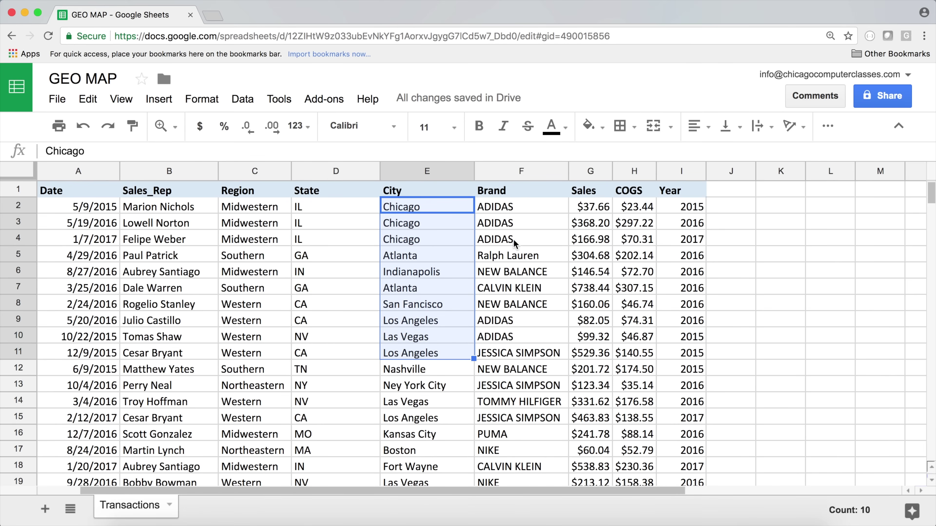
pyautogui.moveTo(517, 204); pyautogui.dragTo(520, 304)
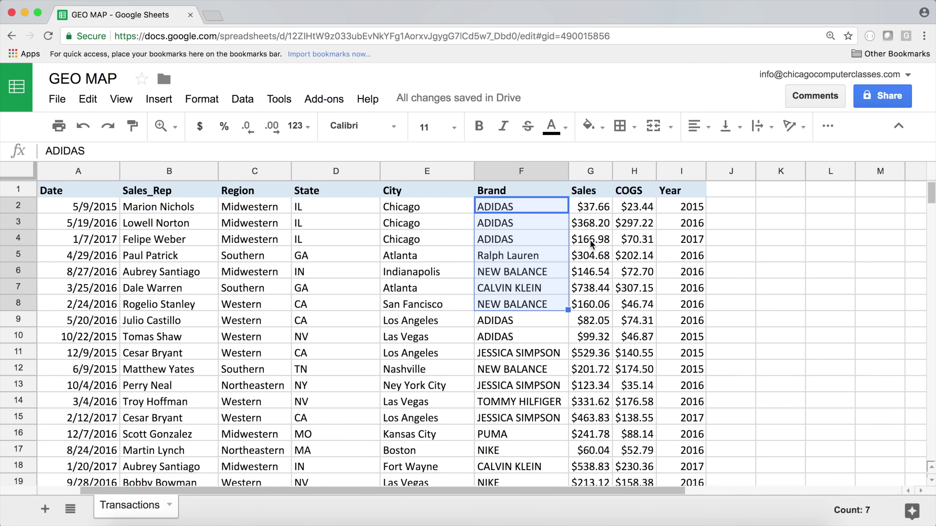
pyautogui.click(598, 210)
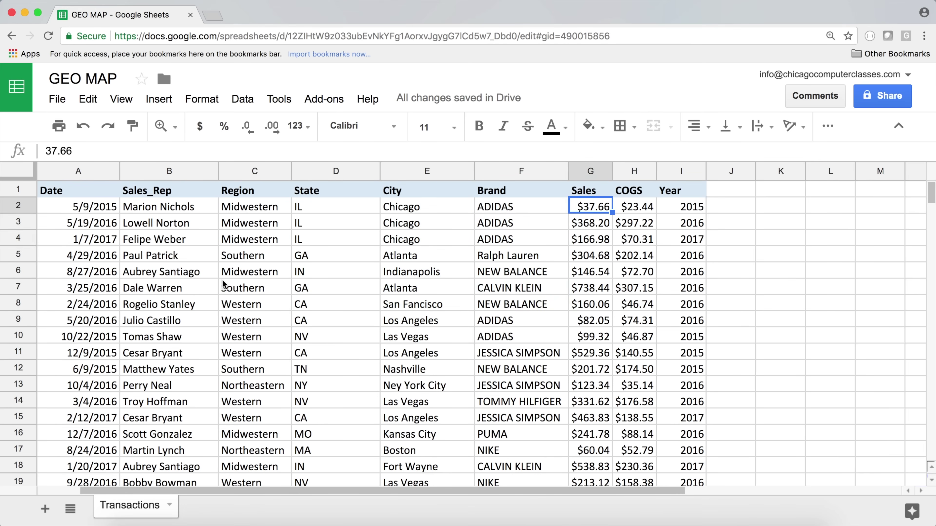
# - Check how far the transaction records extend by going to the last row of the City column and returning to its header
pyautogui.scroll(-5, 459, 238)
pyautogui.click(457, 241)
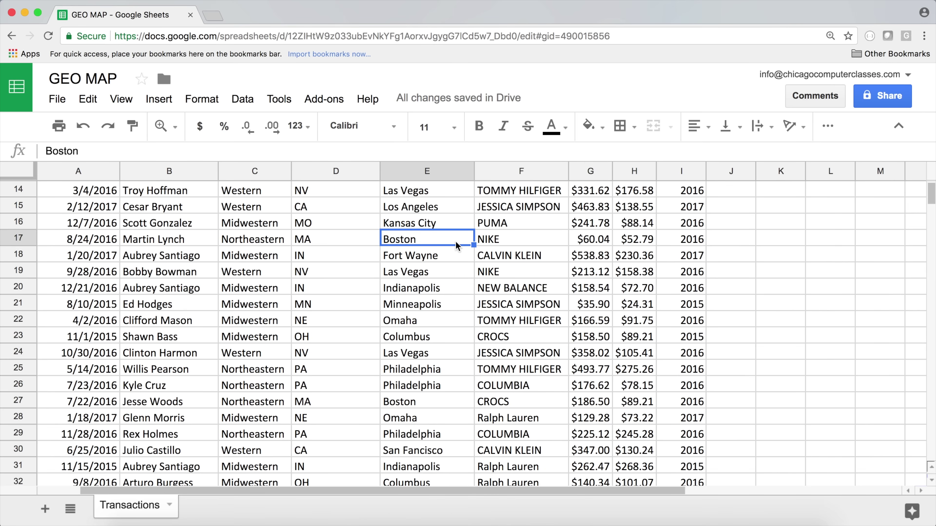
pyautogui.press('super+Down')
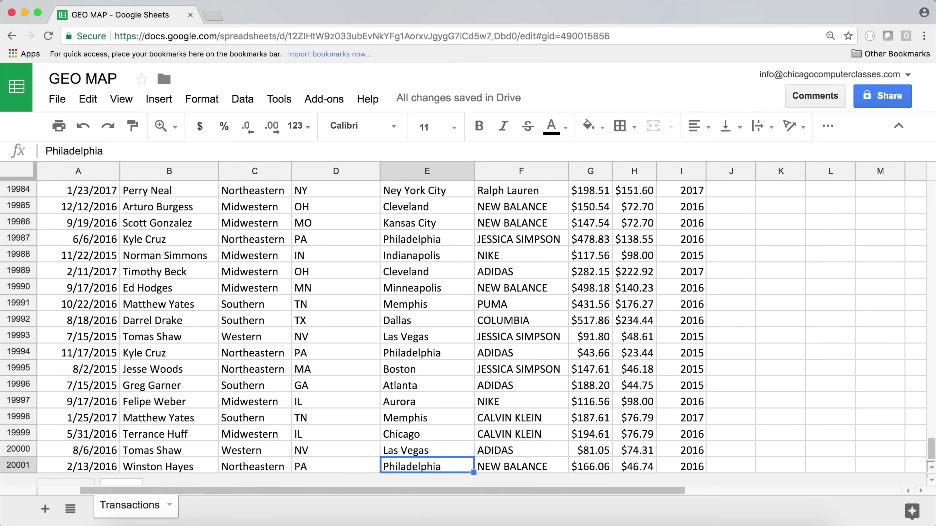
pyautogui.press('super+Up')
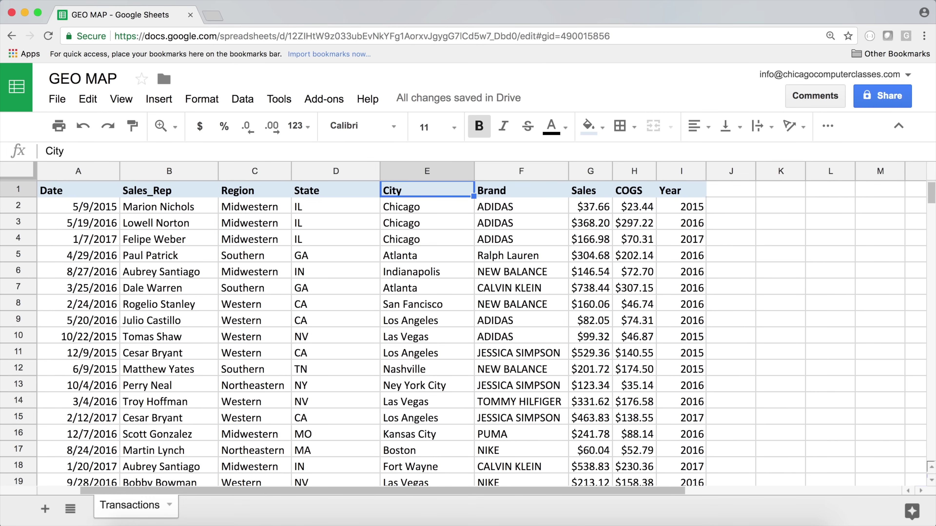
# - Examine the state abbreviations in the State column of the transactions
pyautogui.moveTo(319, 211); pyautogui.dragTo(303, 355)
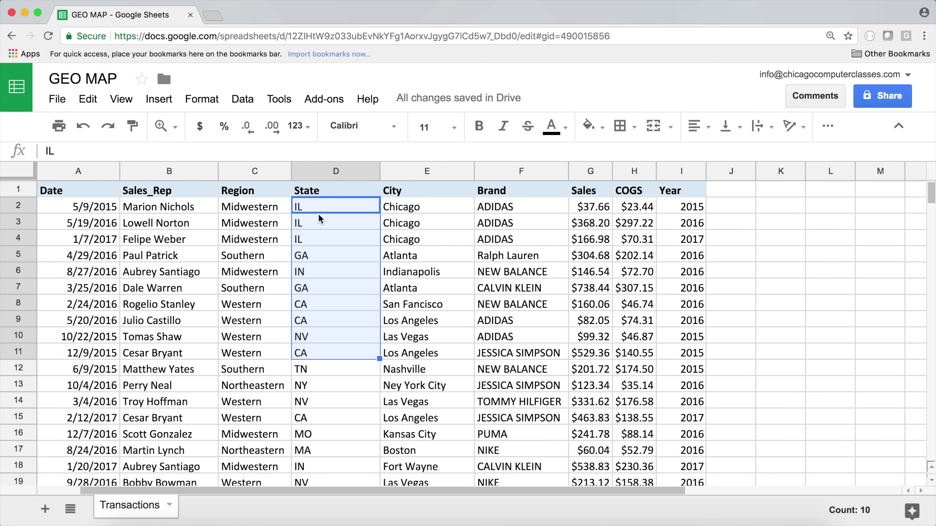
pyautogui.click(310, 232)
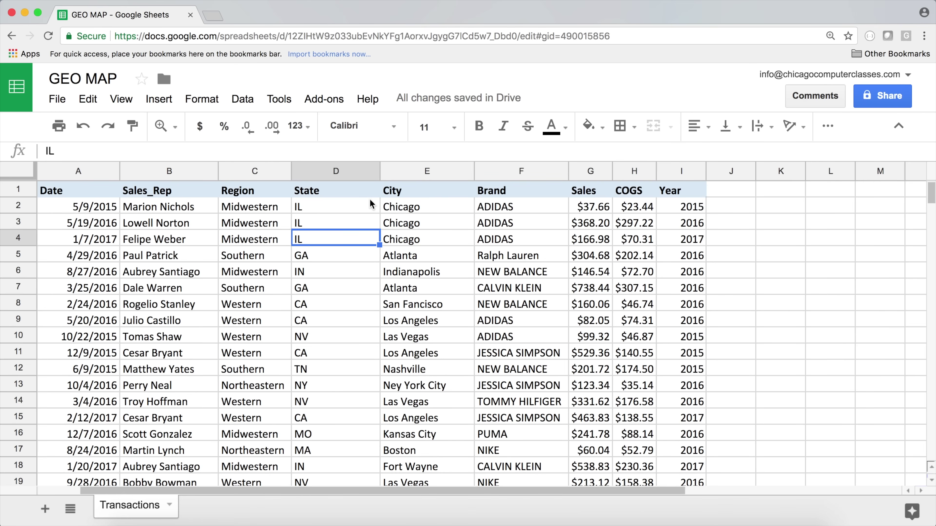
pyautogui.click(354, 194)
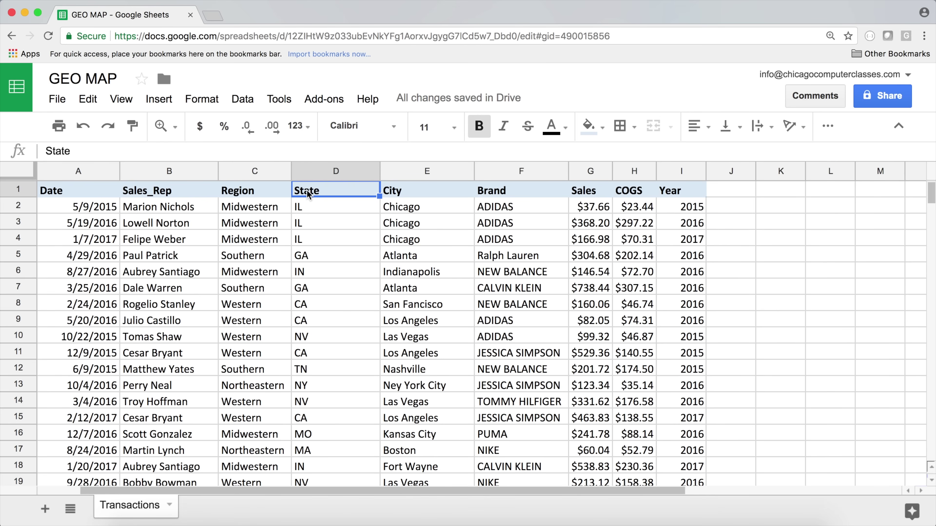
# - Create a pivot table from the Transactions data on a new sheet
pyautogui.click(277, 195)
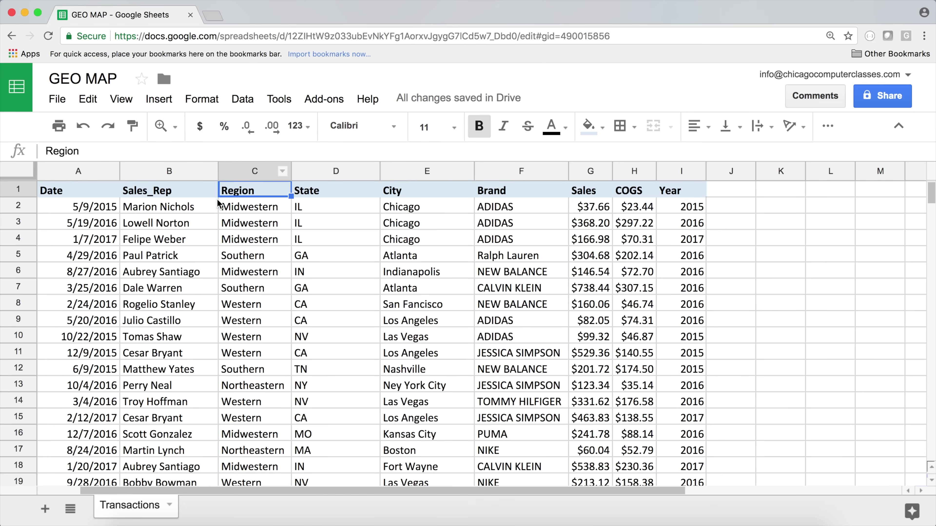
pyautogui.click(233, 99)
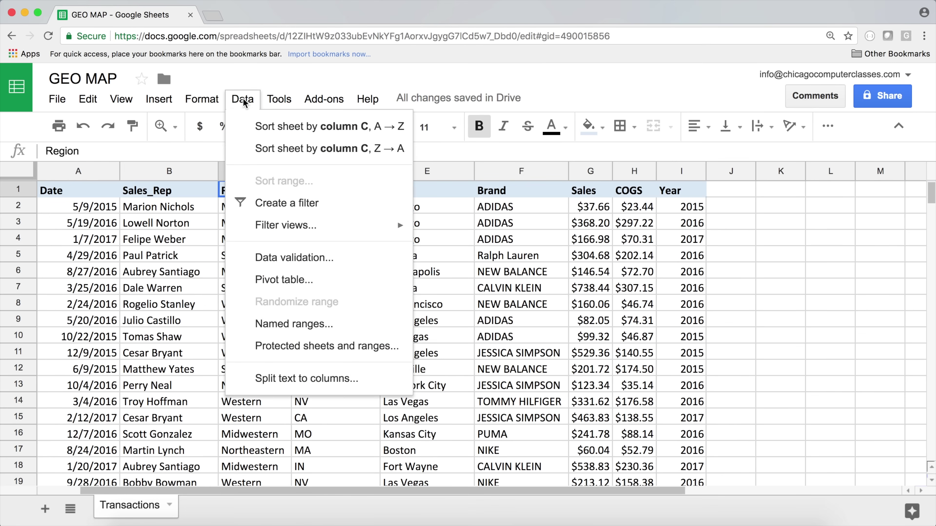
pyautogui.click(303, 277)
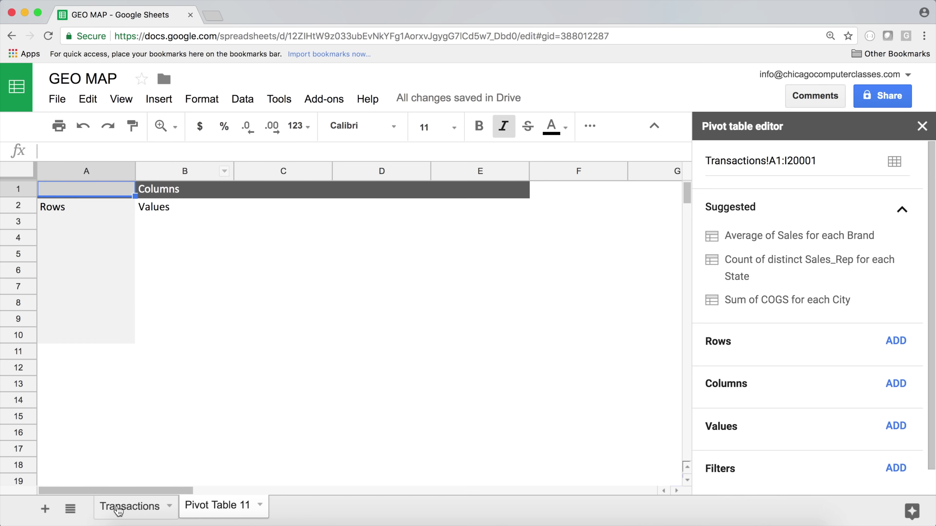
# - Return to the Transactions sheet and review the State entries and the whole Sales column as source fields
pyautogui.click(134, 515)
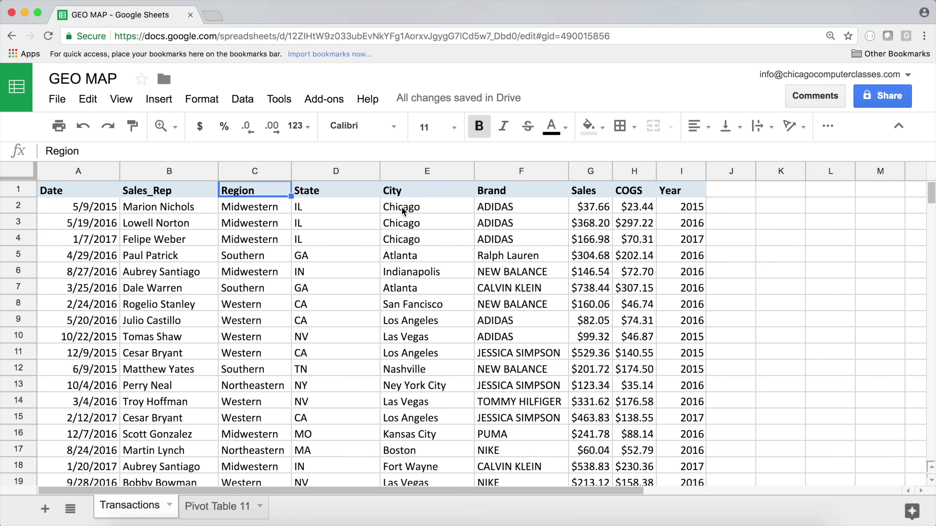
pyautogui.click(582, 168)
pyautogui.moveTo(333, 207); pyautogui.dragTo(334, 237)
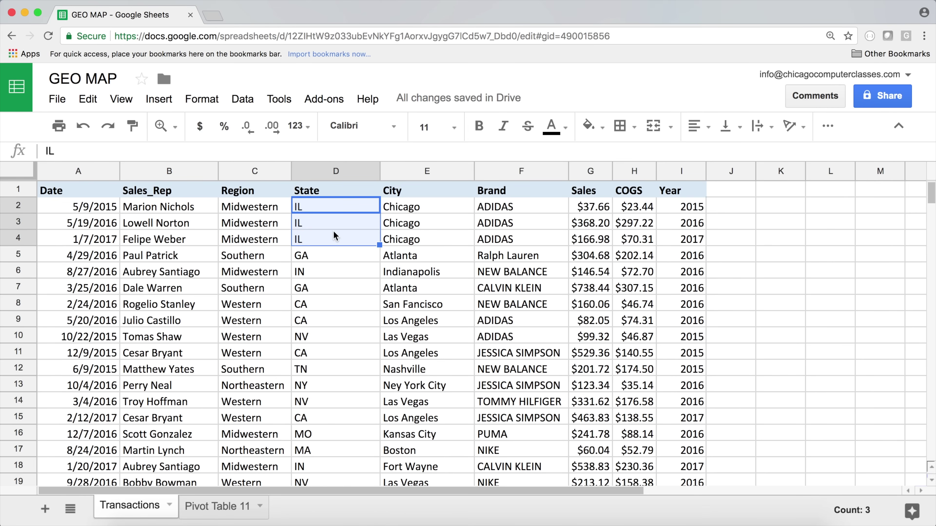
pyautogui.moveTo(599, 211); pyautogui.dragTo(597, 240)
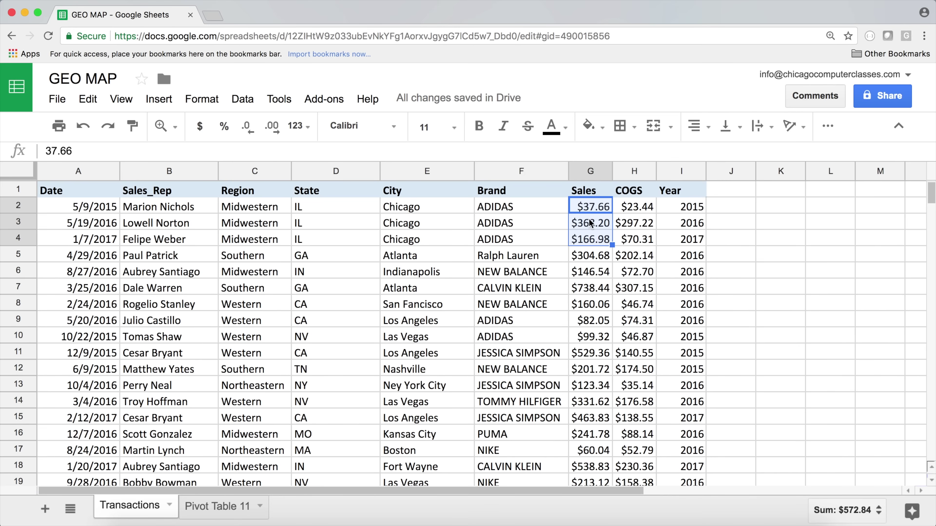
pyautogui.click(592, 172)
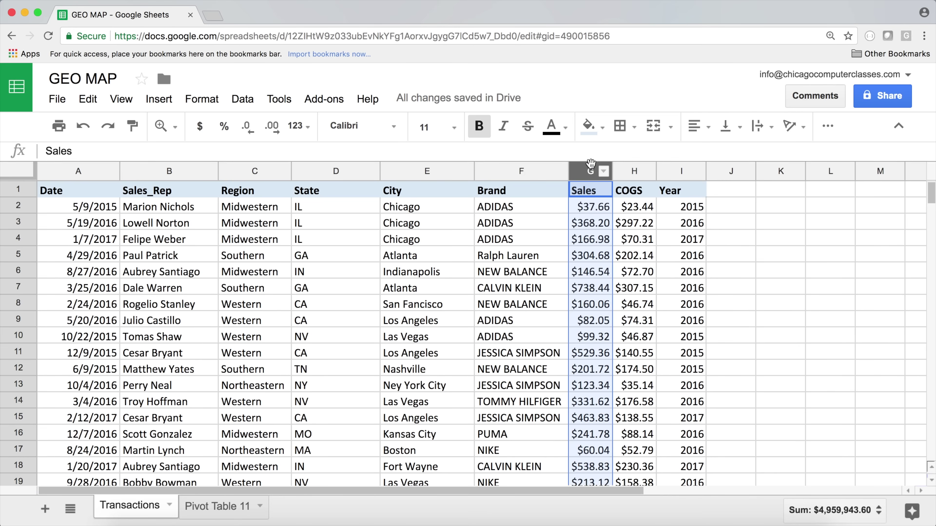
pyautogui.click(582, 196)
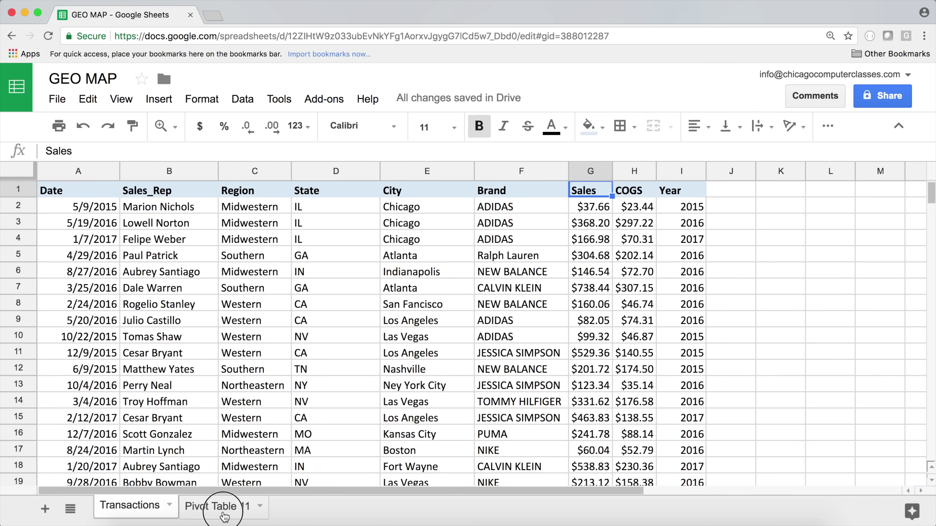
# - Add the Sales field to the values of the new pivot table
pyautogui.click(221, 507)
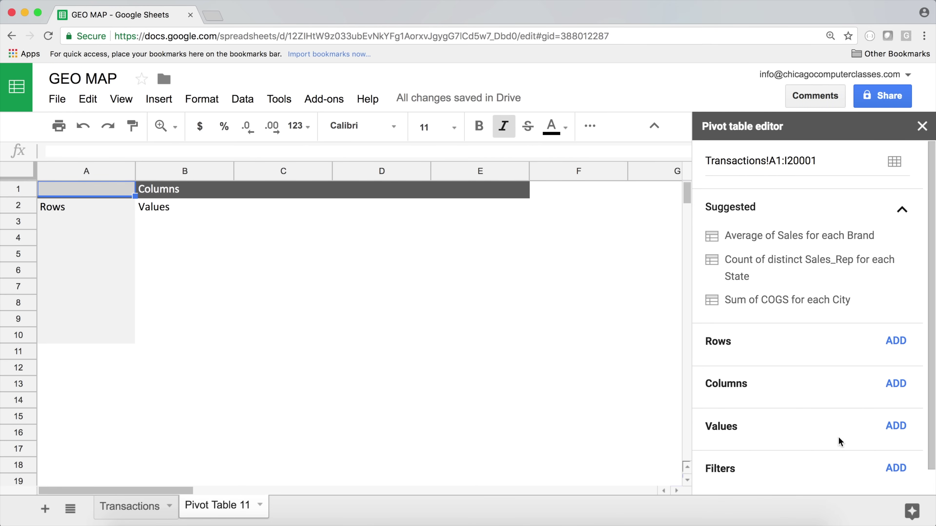
pyautogui.click(886, 429)
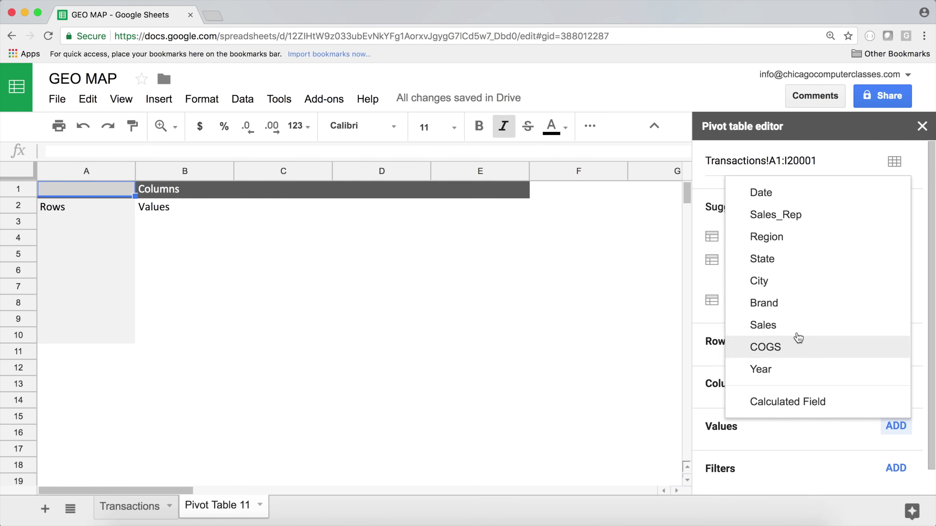
pyautogui.click(770, 332)
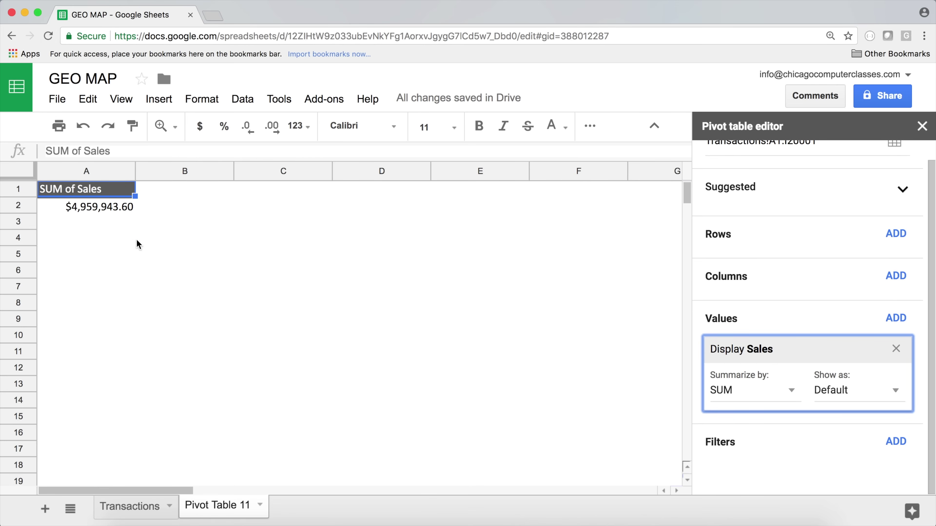
# - Compare the individual Sales amounts with the State column on the Transactions sheet
pyautogui.click(131, 511)
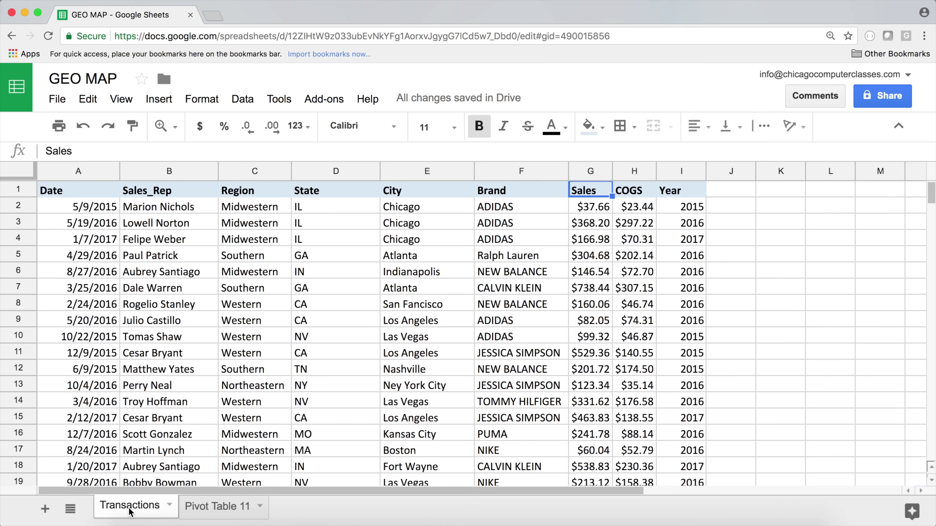
pyautogui.click(591, 208)
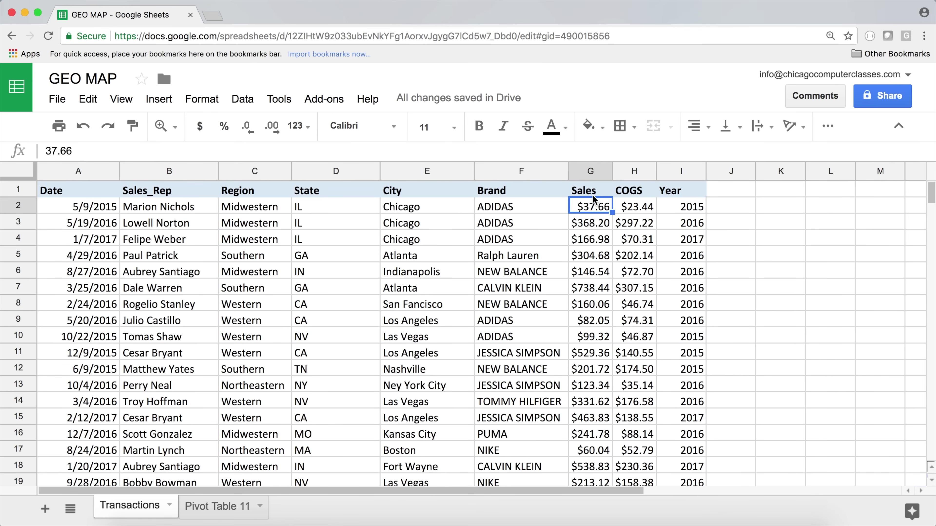
pyautogui.moveTo(593, 189); pyautogui.dragTo(592, 304)
pyautogui.moveTo(339, 186); pyautogui.dragTo(313, 434)
pyautogui.click(316, 191)
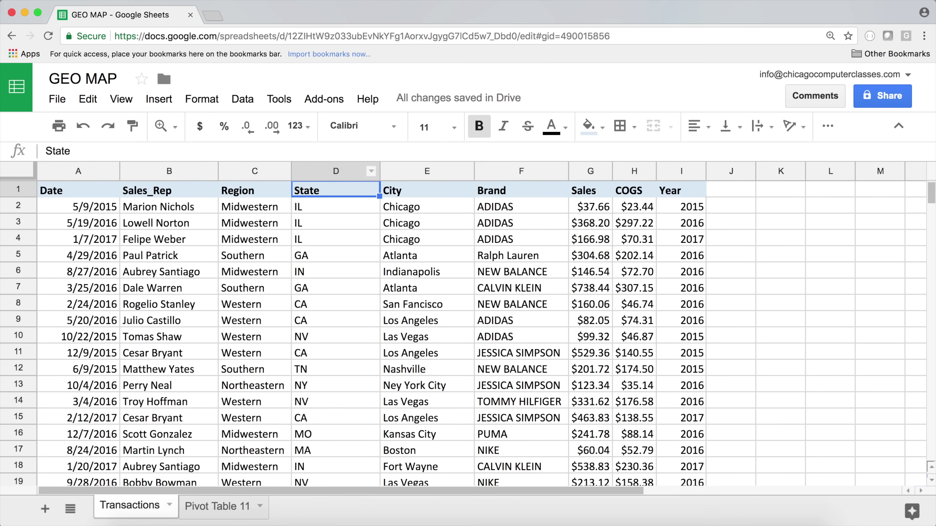
# - Add the State field to the pivot table's rows to break sales down by state
pyautogui.click(199, 507)
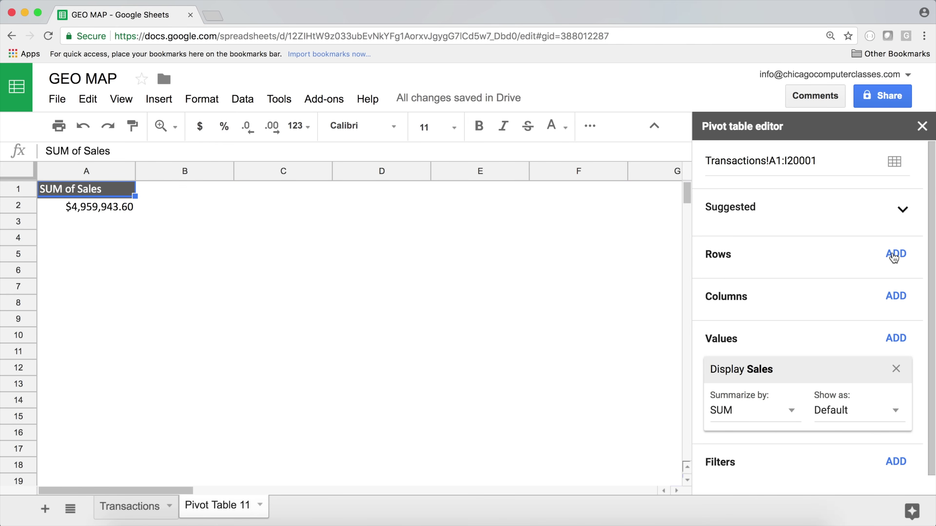
pyautogui.click(903, 257)
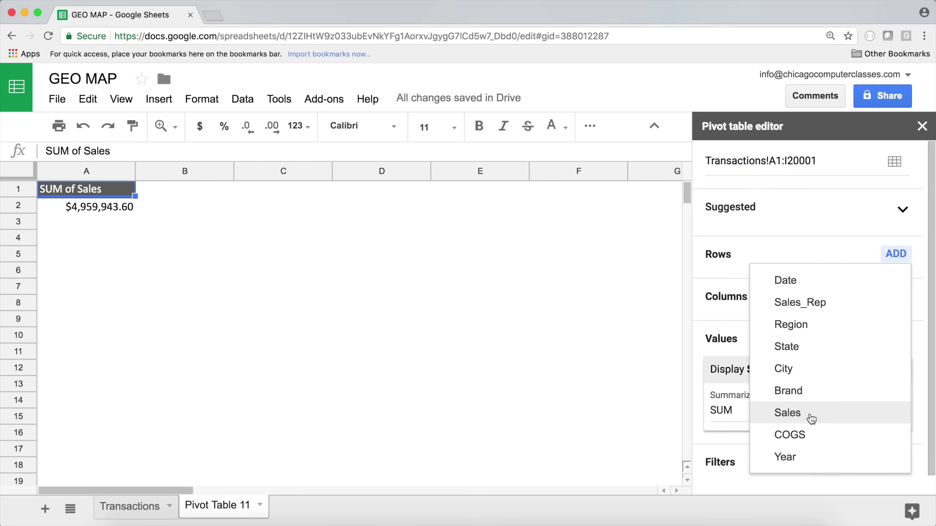
pyautogui.click(814, 348)
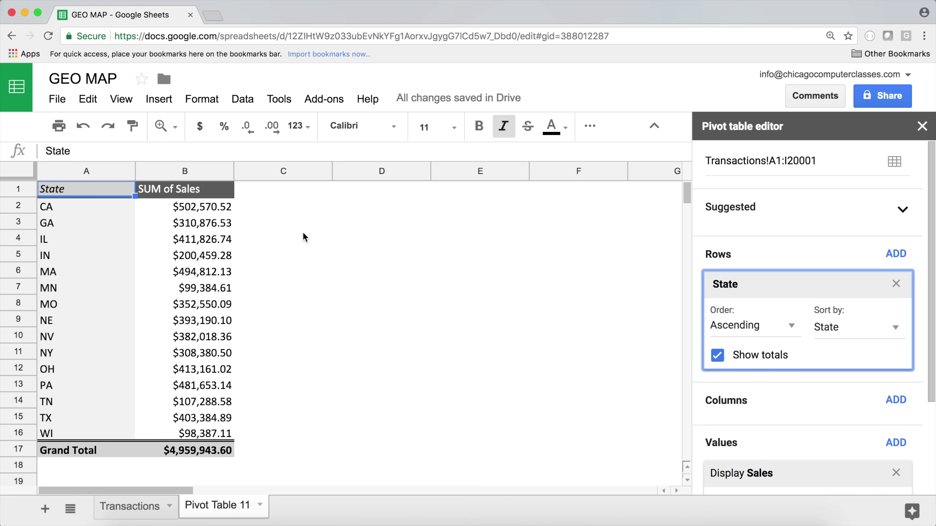
# - Examine the pivot table's state list and the summed sales for individual states such as CA and IL
pyautogui.click(182, 213)
pyautogui.click(196, 240)
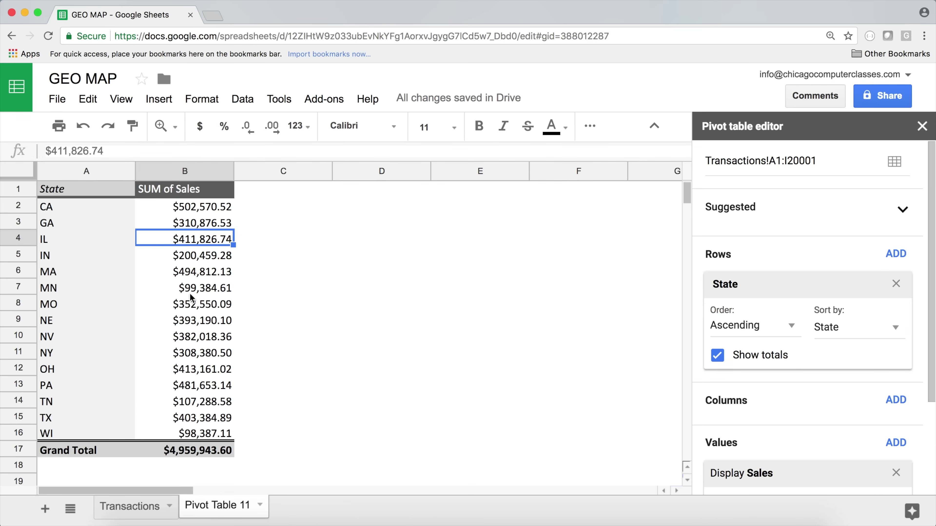
pyautogui.click(191, 305)
pyautogui.click(96, 209)
pyautogui.moveTo(96, 220); pyautogui.dragTo(93, 385)
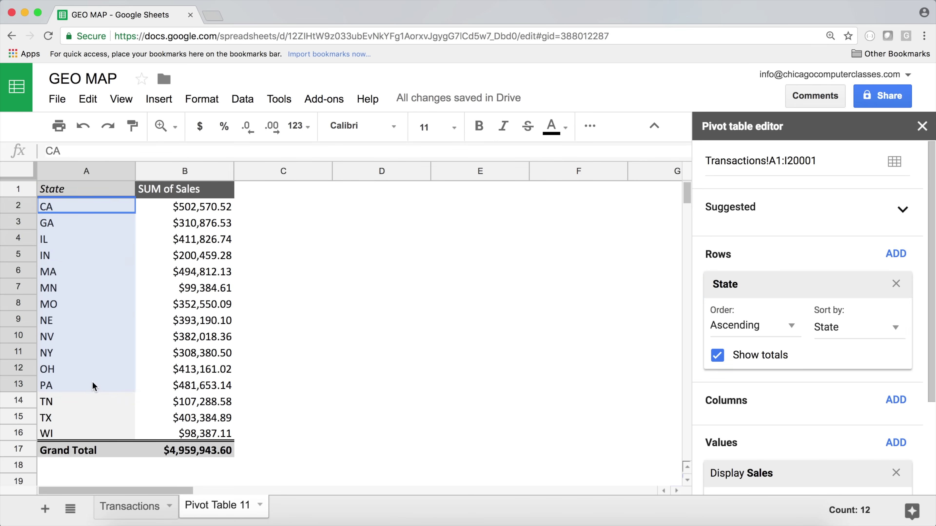
pyautogui.click(189, 211)
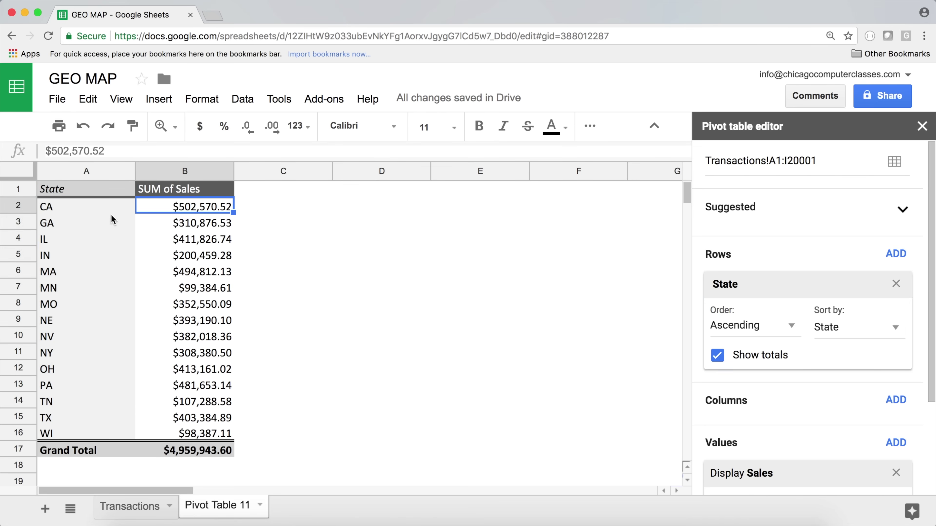
pyautogui.click(81, 239)
pyautogui.click(189, 240)
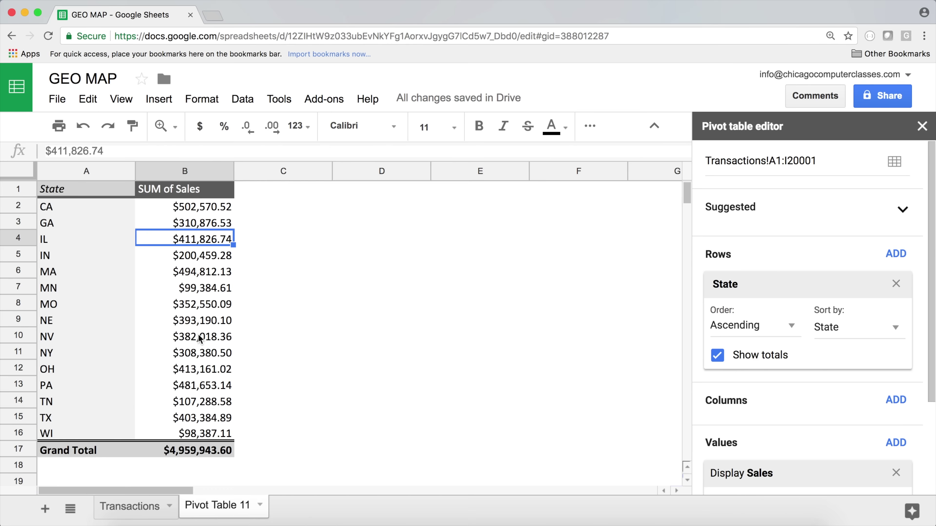
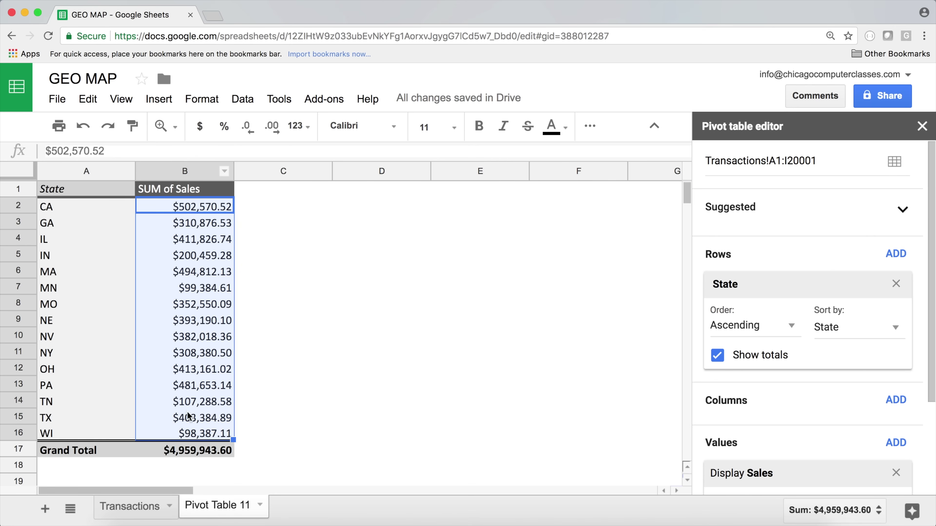
# - Insert a chart from the pivot table's State and SUM of Sales data
pyautogui.click(178, 207)
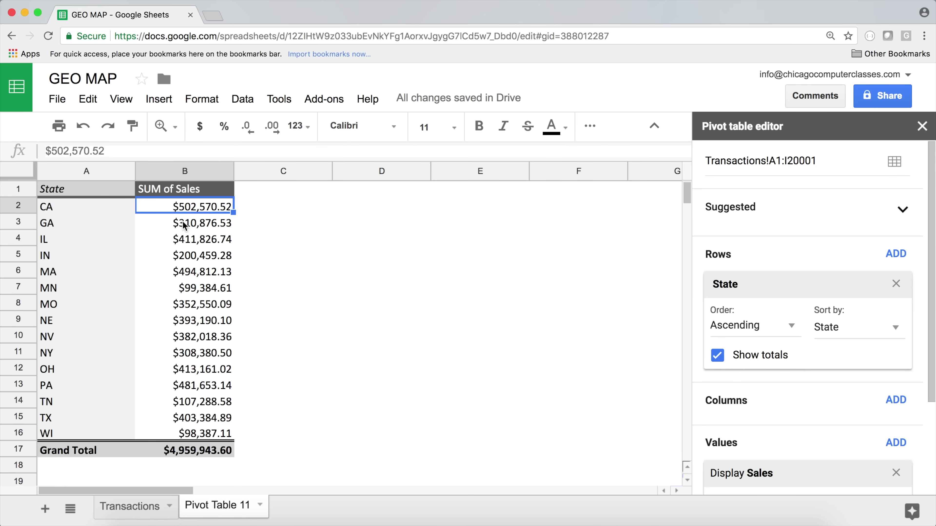
pyautogui.moveTo(63, 204); pyautogui.dragTo(72, 433)
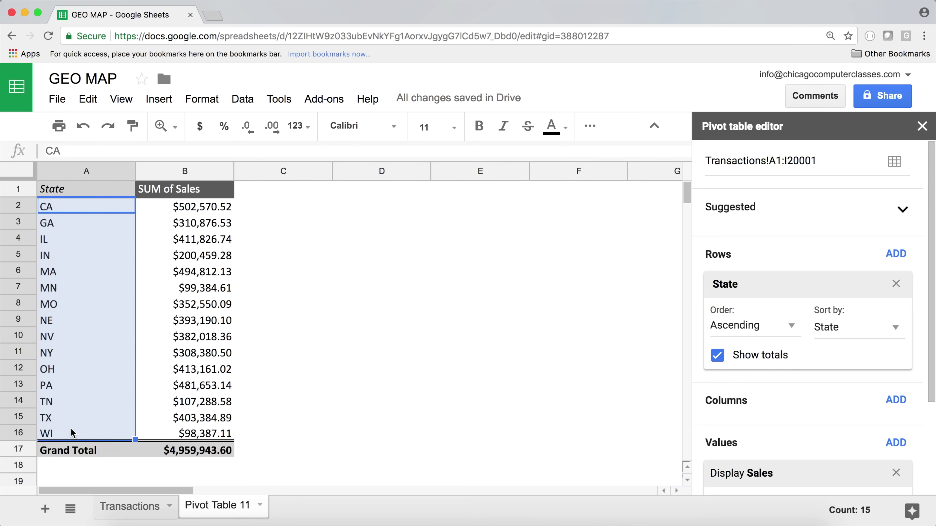
pyautogui.click(60, 207)
pyautogui.moveTo(65, 210); pyautogui.dragTo(199, 433)
pyautogui.click(85, 203)
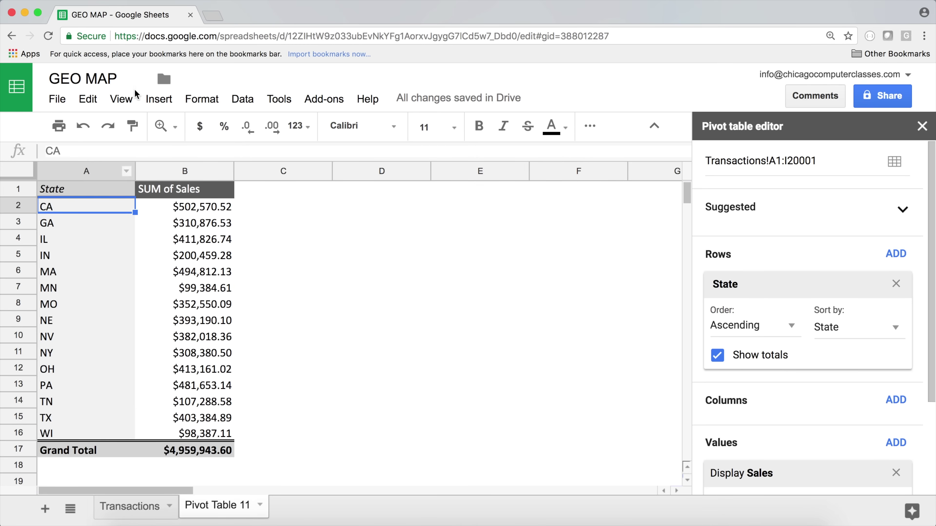
pyautogui.click(157, 101)
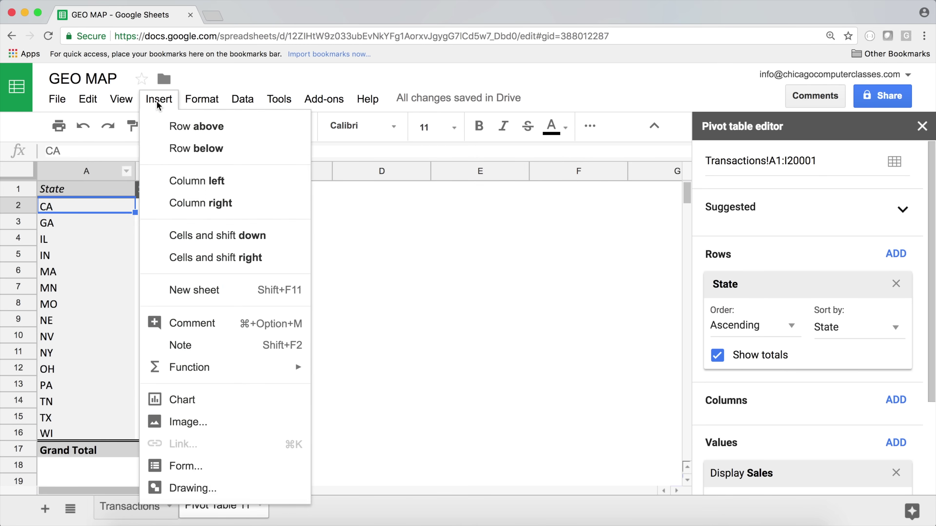
pyautogui.click(200, 405)
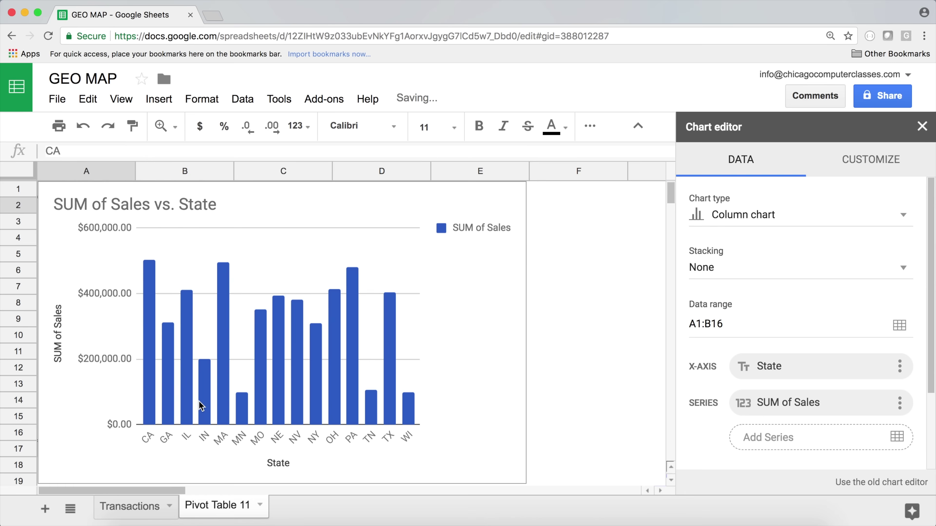
# - Shrink the column chart slightly and move it so that the pivot table's State column is uncovered
pyautogui.click(241, 200)
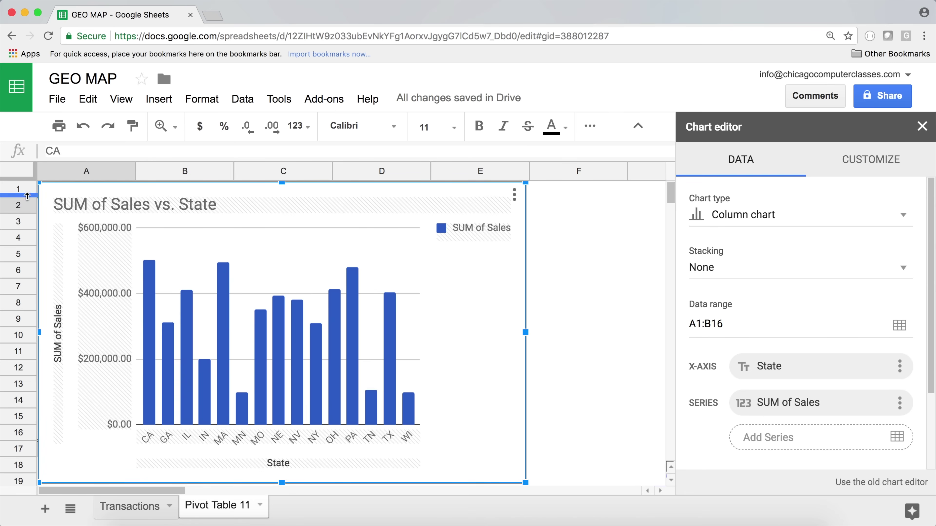
pyautogui.moveTo(40, 185); pyautogui.dragTo(82, 210)
pyautogui.moveTo(263, 215); pyautogui.dragTo(285, 191)
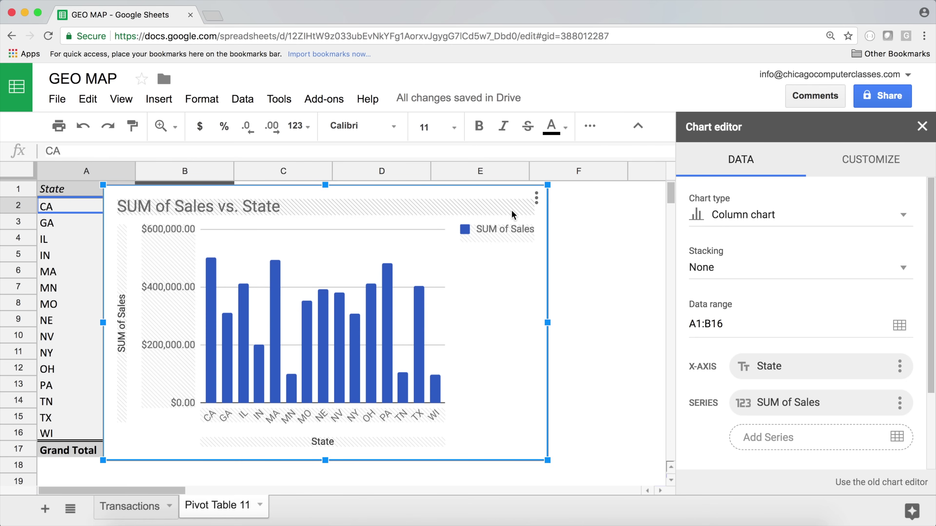
# - Change the chart type from column chart to Geo chart
pyautogui.click(728, 214)
pyautogui.moveTo(921, 247); pyautogui.dragTo(925, 396)
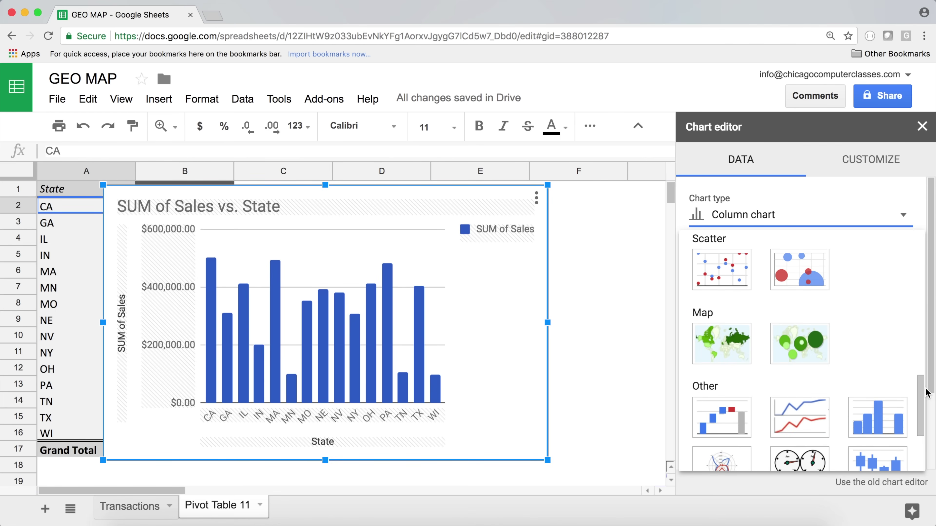
pyautogui.click(722, 341)
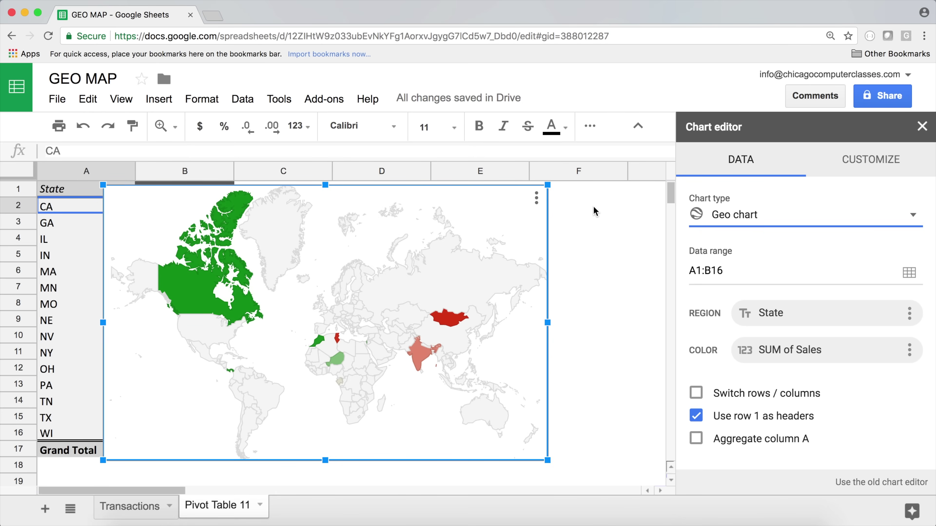
# - Examine the world map's coloured countries and its data range against the pivot table's state codes and sales
pyautogui.moveTo(196, 295)
pyautogui.moveTo(420, 354)
pyautogui.click(700, 281)
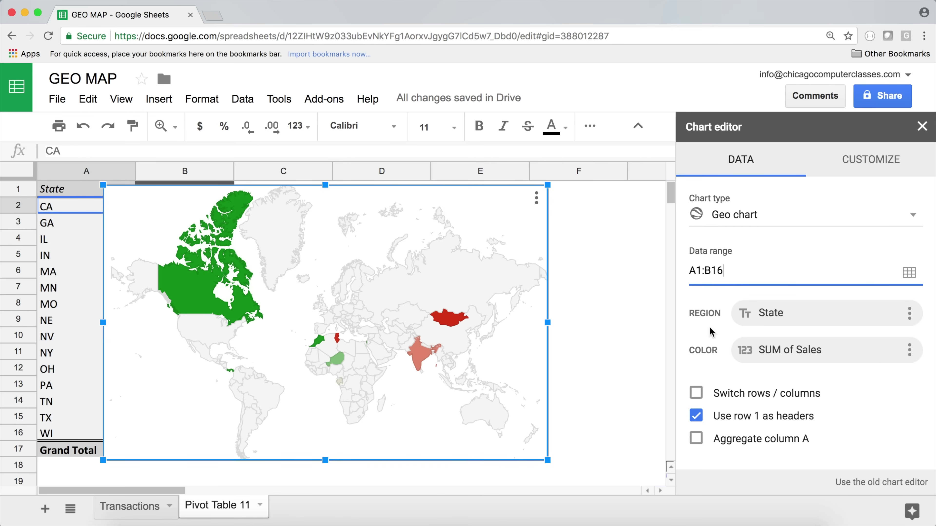
pyautogui.moveTo(189, 194); pyautogui.dragTo(325, 206)
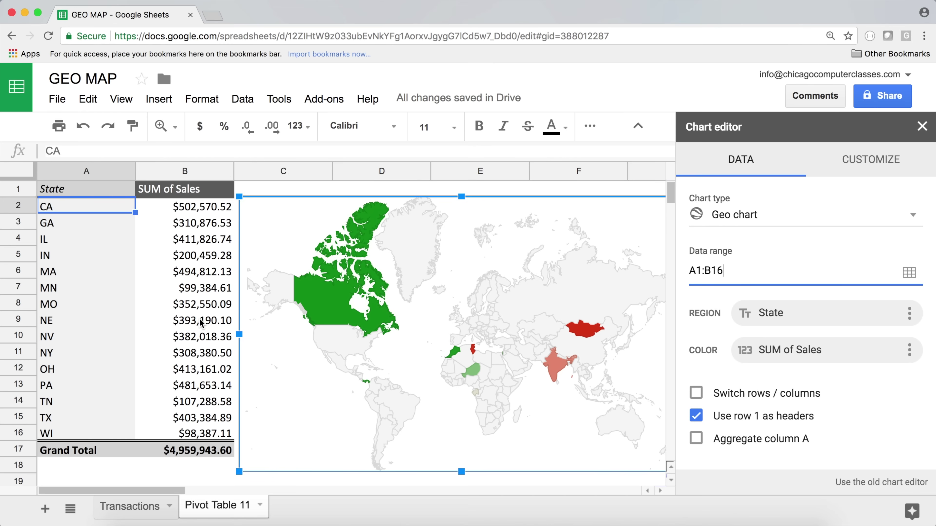
pyautogui.moveTo(291, 210); pyautogui.dragTo(190, 207)
# - Set the geo chart's region to United States
pyautogui.click(866, 166)
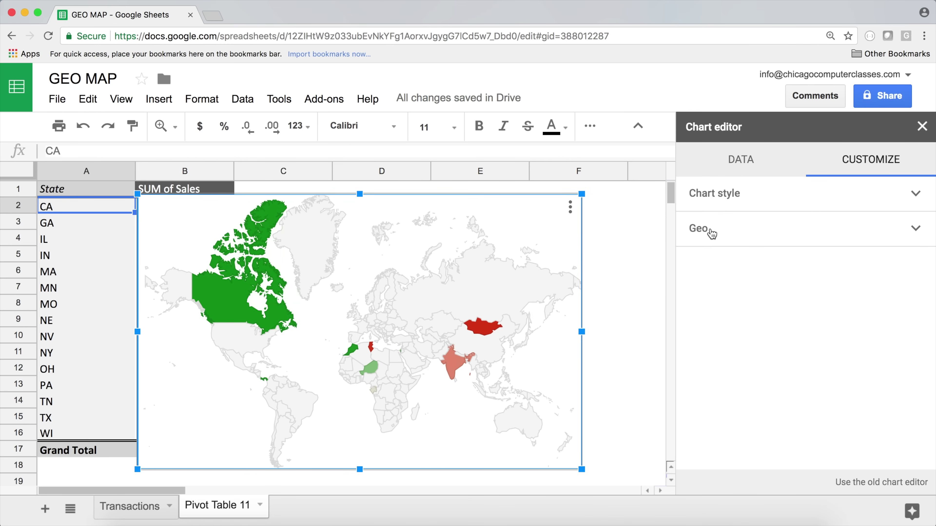
pyautogui.click(717, 233)
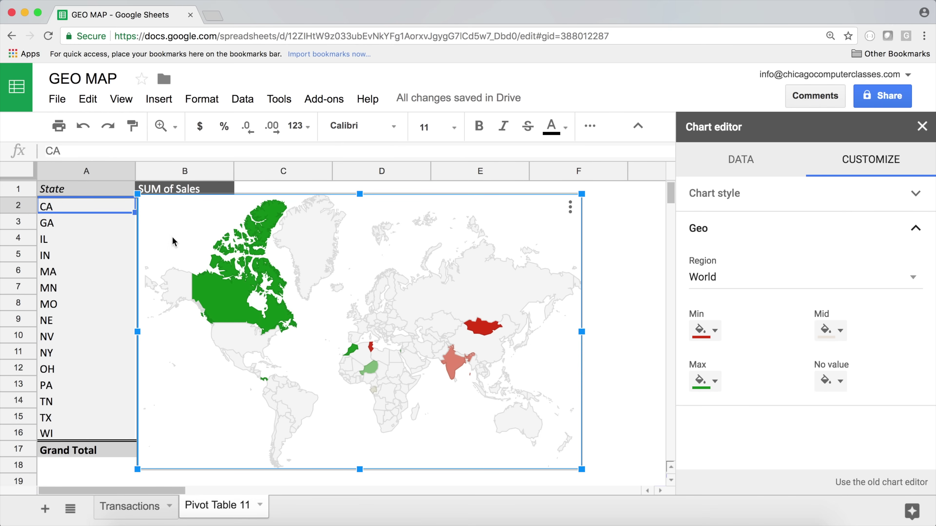
pyautogui.click(741, 281)
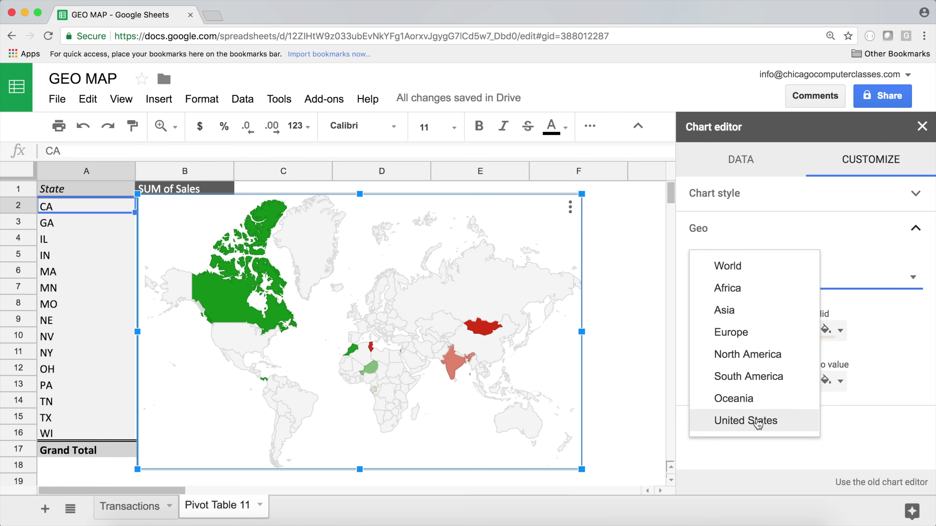
pyautogui.click(734, 424)
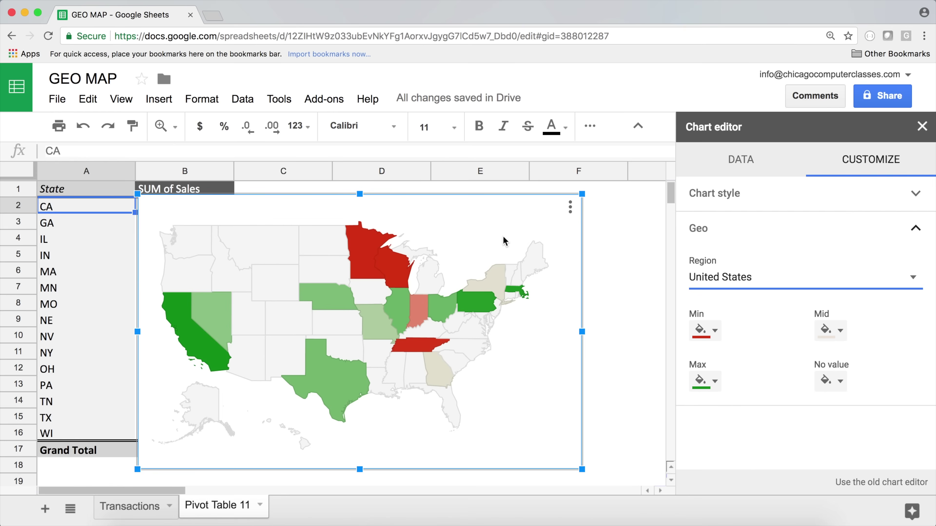
# - Shrink the map chart and place it beside the pivot table, clear of the SUM of Sales column
pyautogui.moveTo(182, 330)
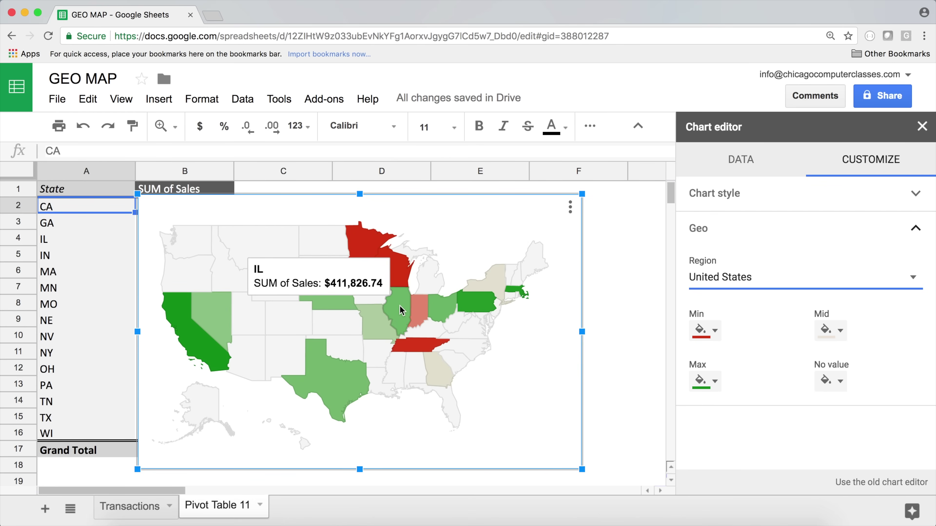
pyautogui.moveTo(137, 193); pyautogui.dragTo(326, 213)
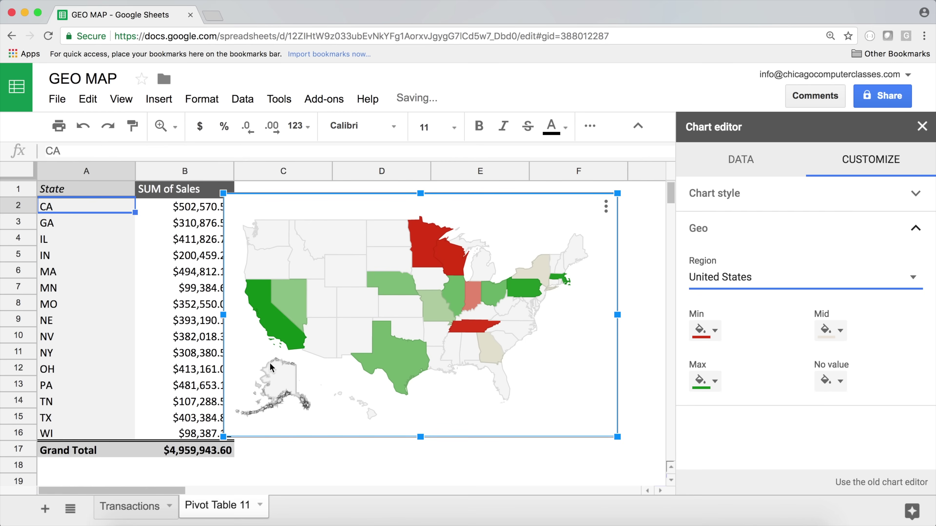
pyautogui.moveTo(500, 294)
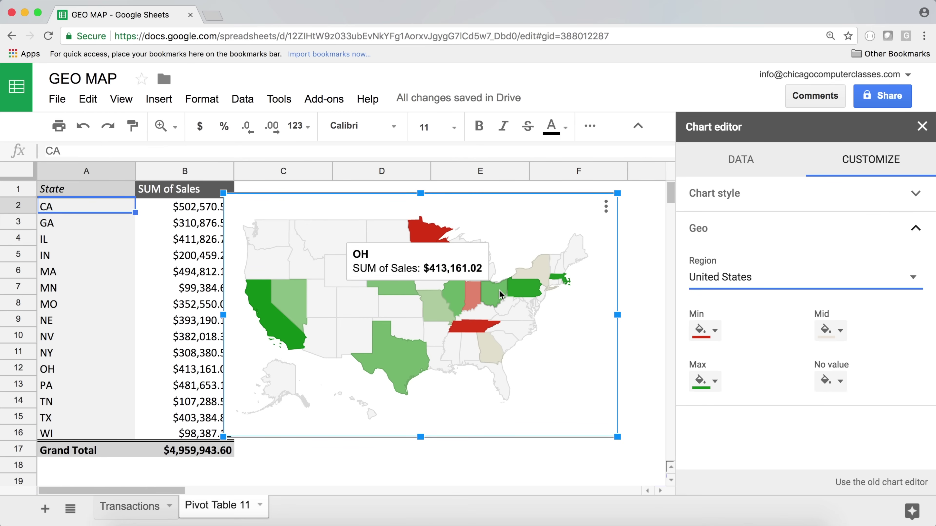
pyautogui.moveTo(305, 198); pyautogui.dragTo(340, 198)
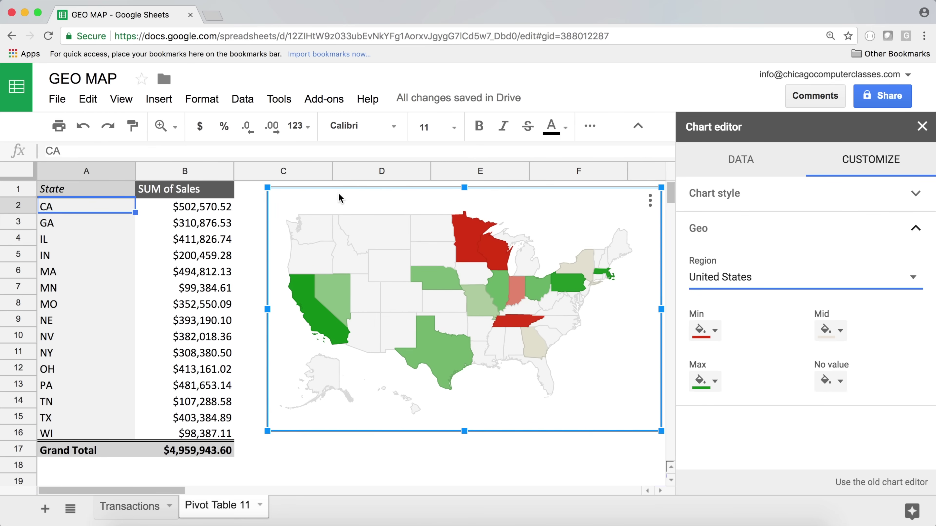
# - Alternate between the pivot table's cells and the map chart to see which editor belongs to each
pyautogui.click(194, 209)
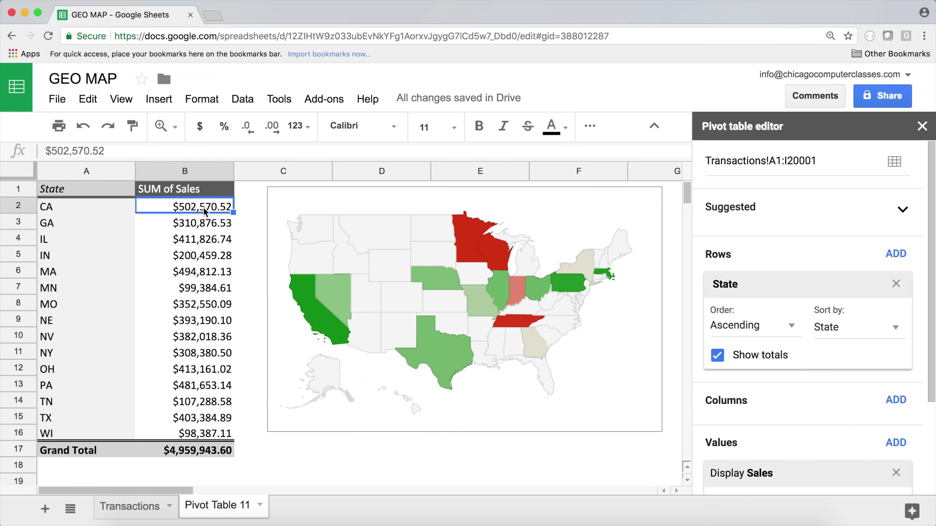
pyautogui.click(320, 313)
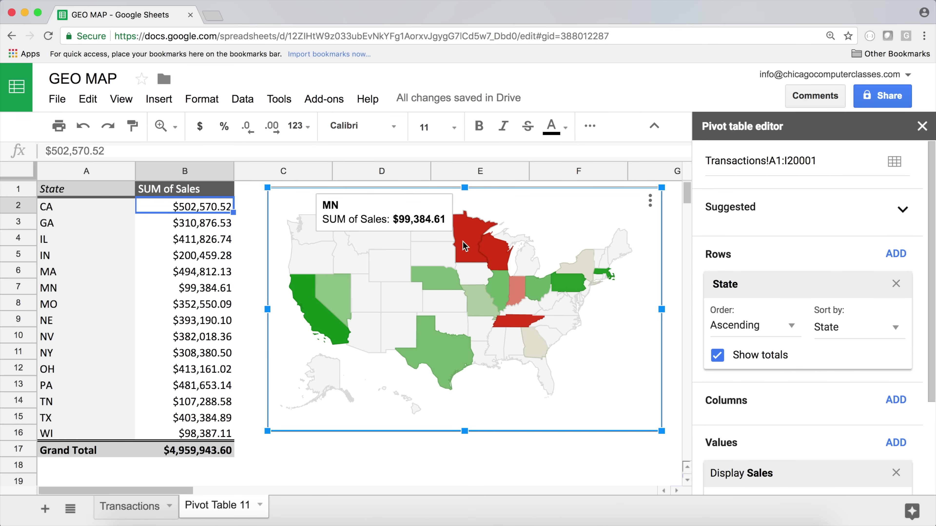
pyautogui.doubleClick(481, 256)
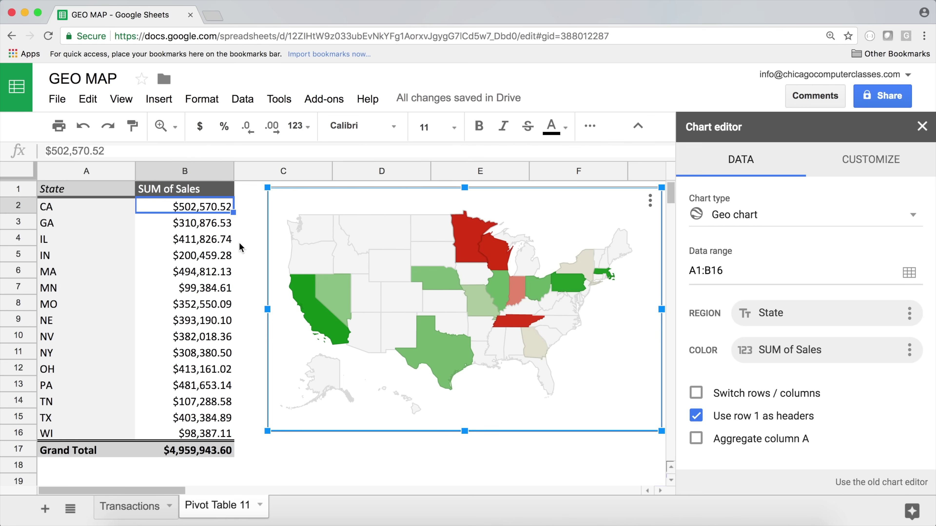
pyautogui.click(216, 246)
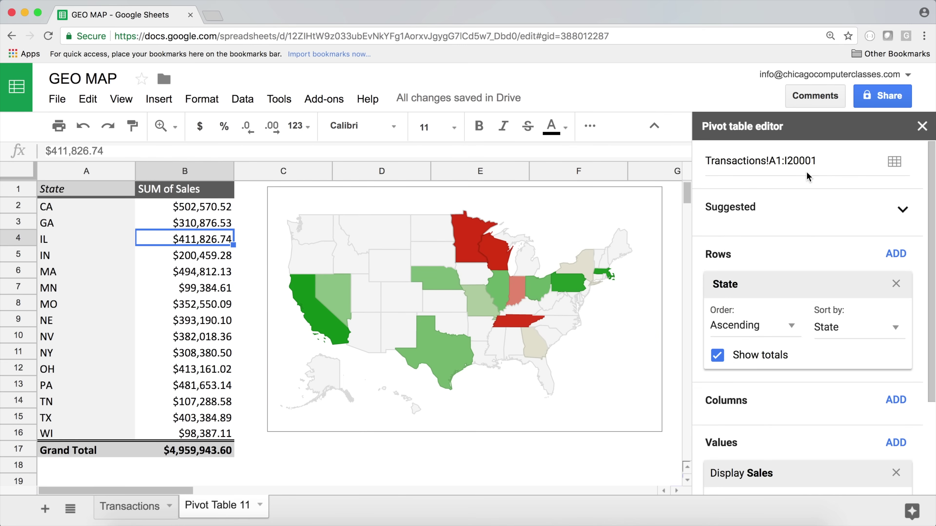
pyautogui.scroll(-3, 807, 174)
pyautogui.click(468, 251)
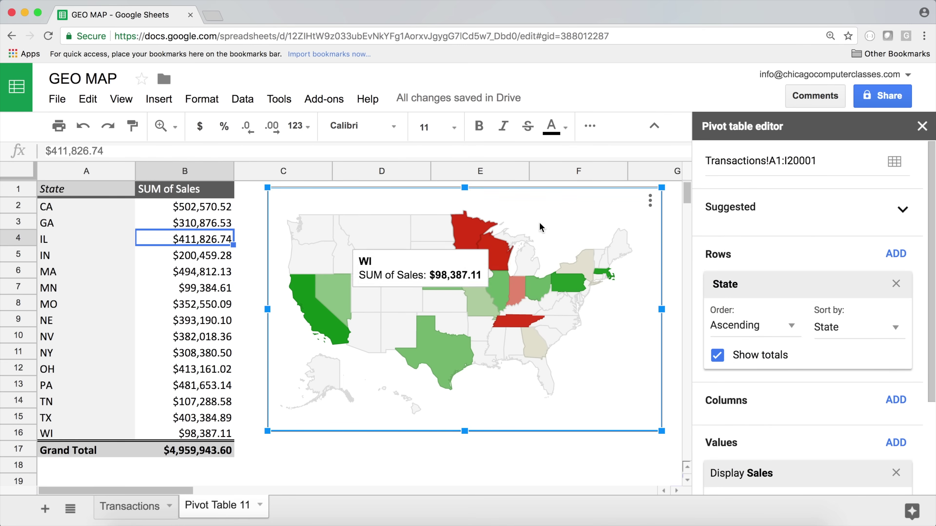
pyautogui.scroll(-3, 774, 235)
# - Reopen the geo chart's customization settings and set the Max colour to dark blue, keeping red as the Min colour
pyautogui.doubleClick(625, 213)
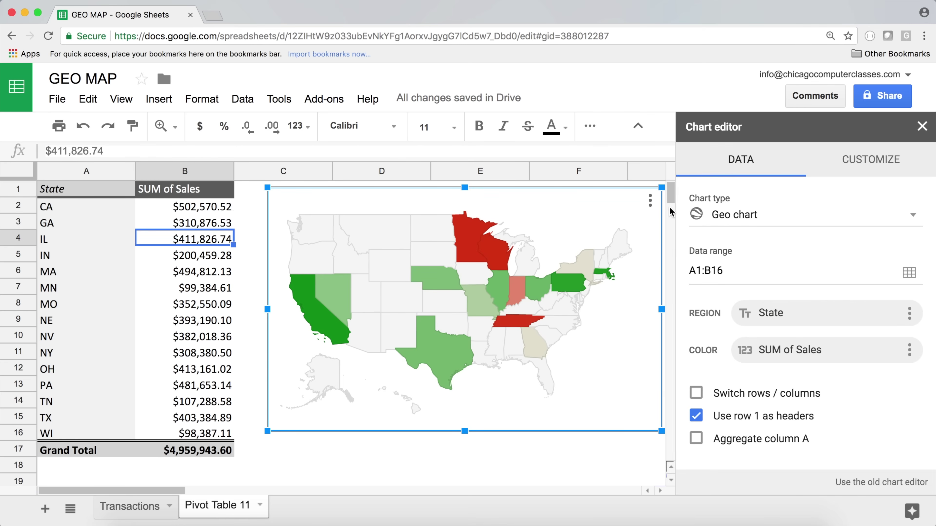
pyautogui.click(882, 163)
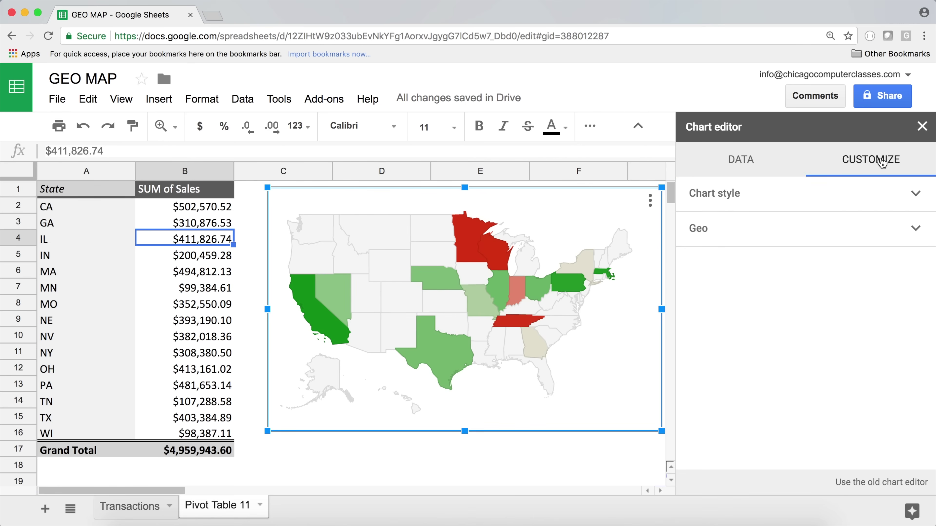
pyautogui.click(650, 200)
pyautogui.click(555, 225)
pyautogui.click(834, 237)
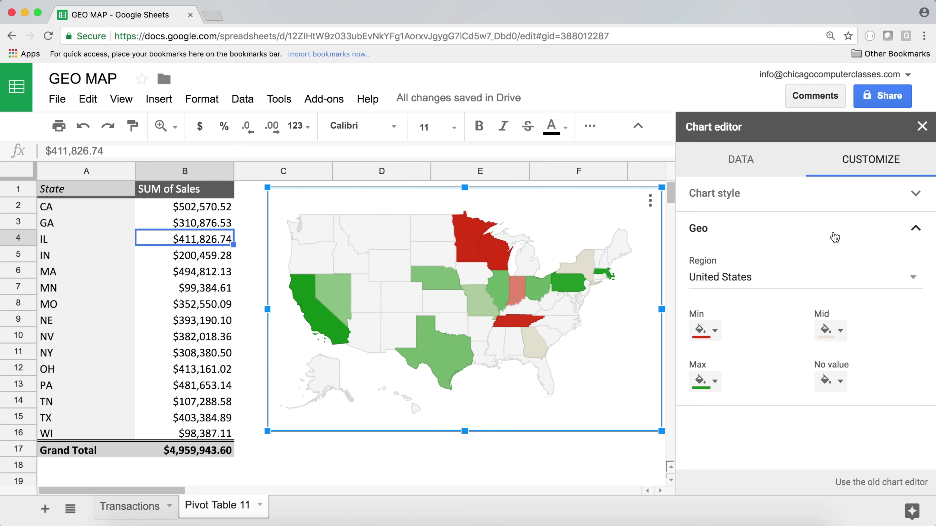
pyautogui.click(715, 381)
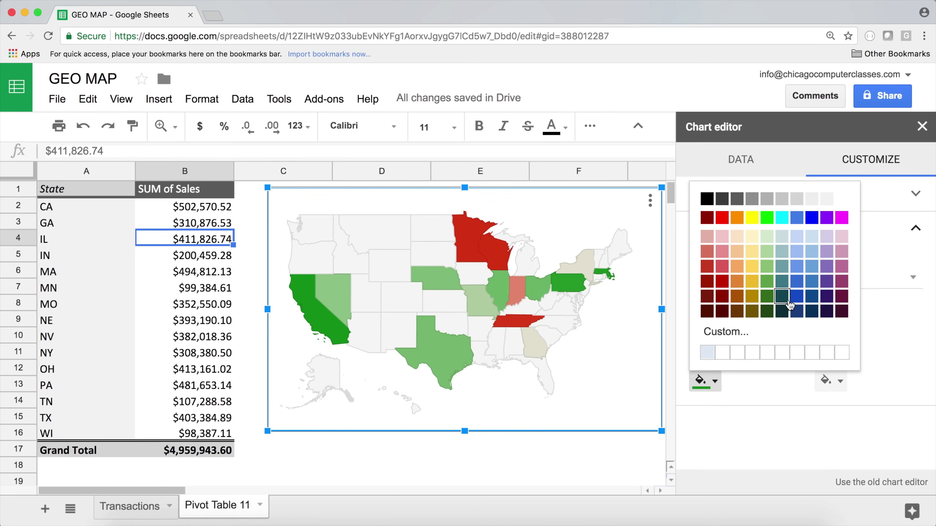
pyautogui.click(798, 296)
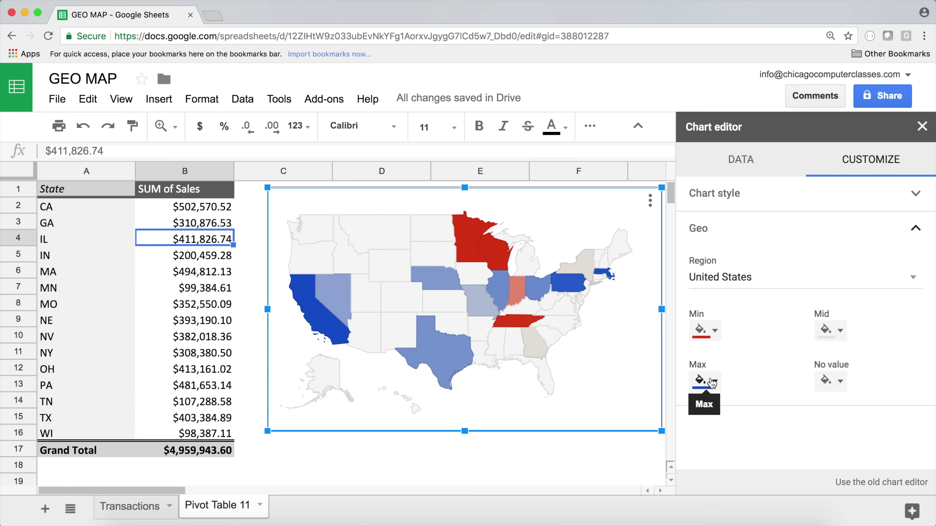
pyautogui.click(716, 332)
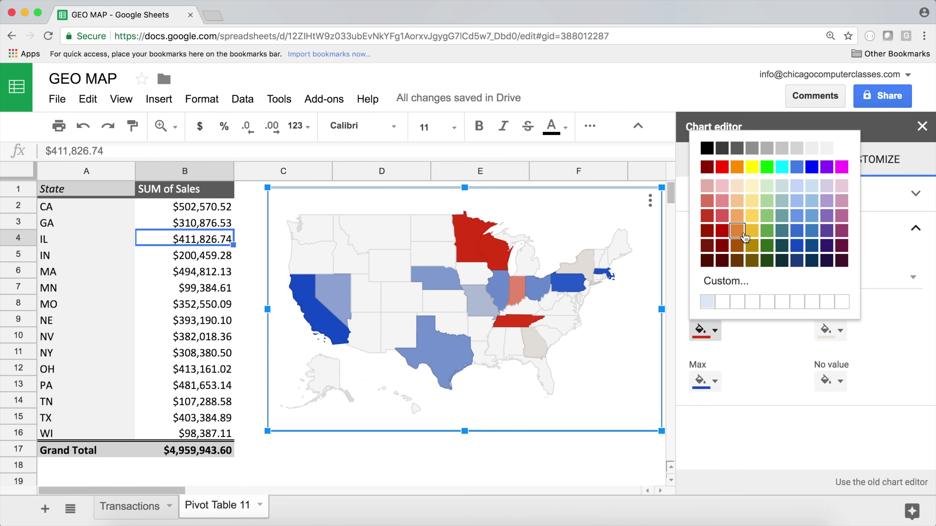
pyautogui.click(752, 390)
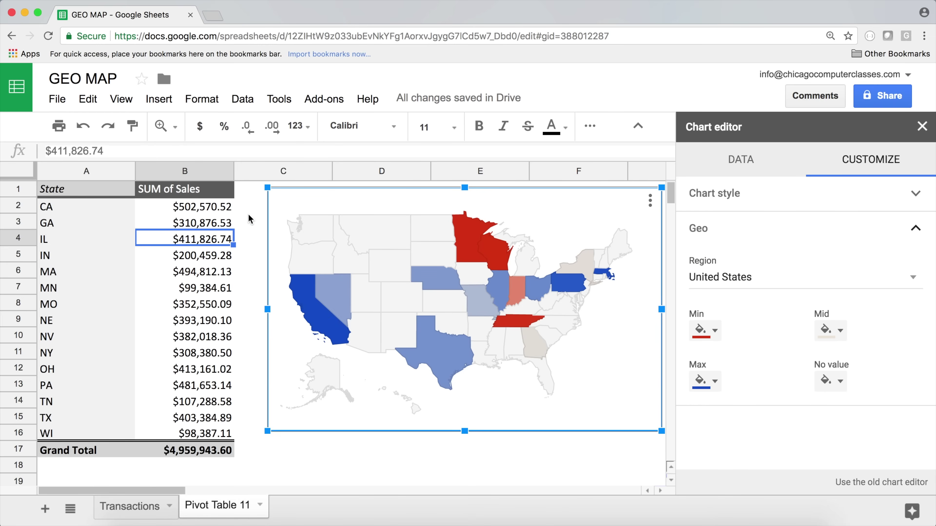
# - Compare the states' summed sales in the pivot table with the blue and red shading on the map
pyautogui.moveTo(208, 207); pyautogui.dragTo(206, 354)
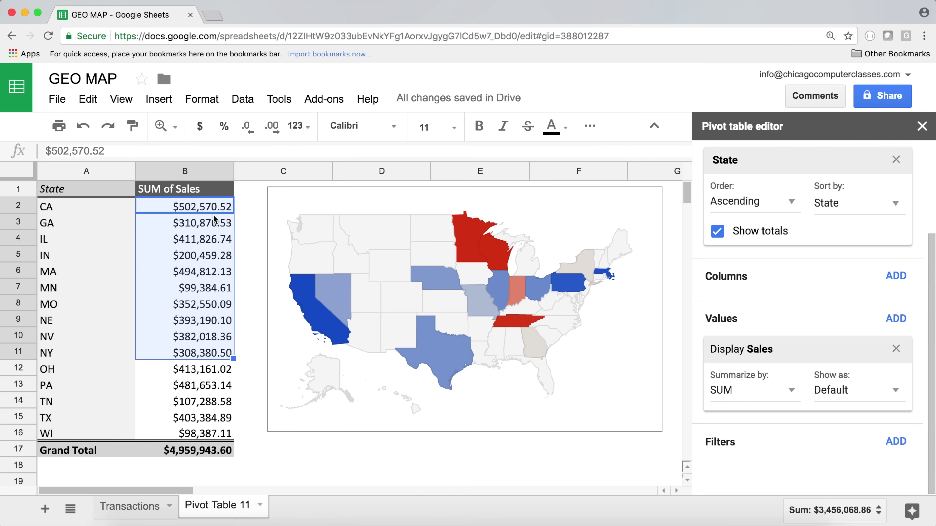
pyautogui.click(214, 422)
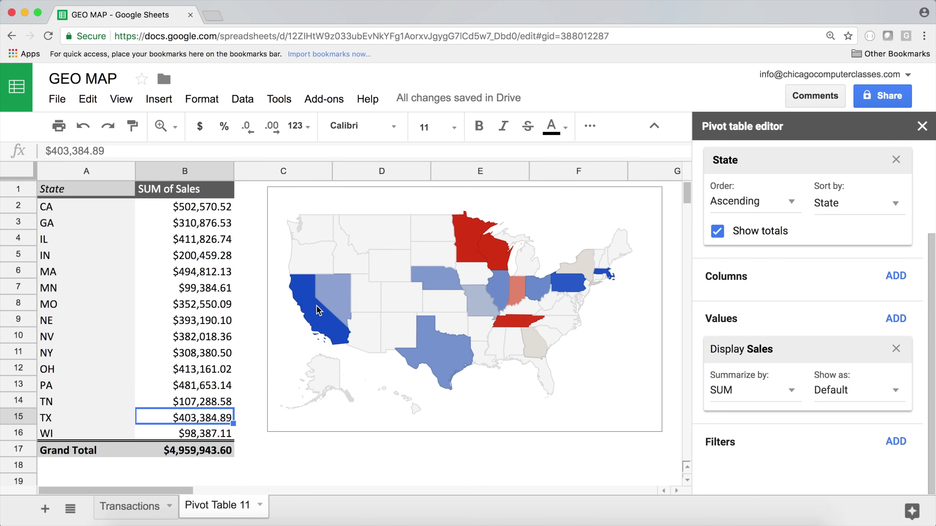
pyautogui.click(328, 319)
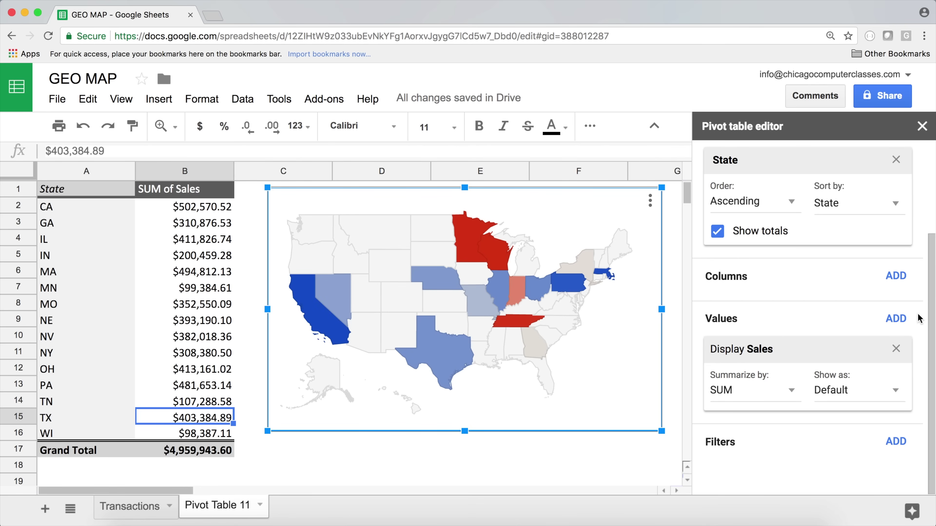
# - Highlight the states' sales figures in B2:B16 and reopen the map chart's Geo colour settings
pyautogui.doubleClick(302, 197)
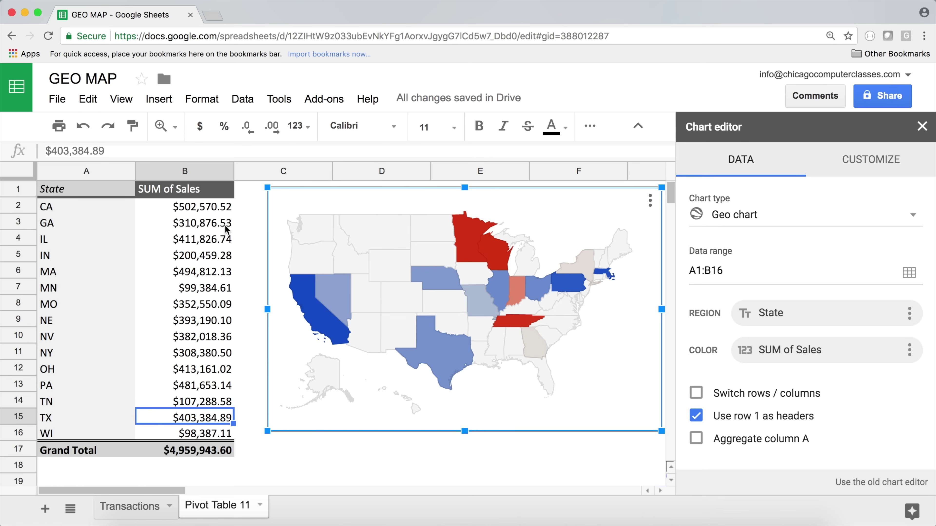
pyautogui.moveTo(215, 209); pyautogui.dragTo(195, 433)
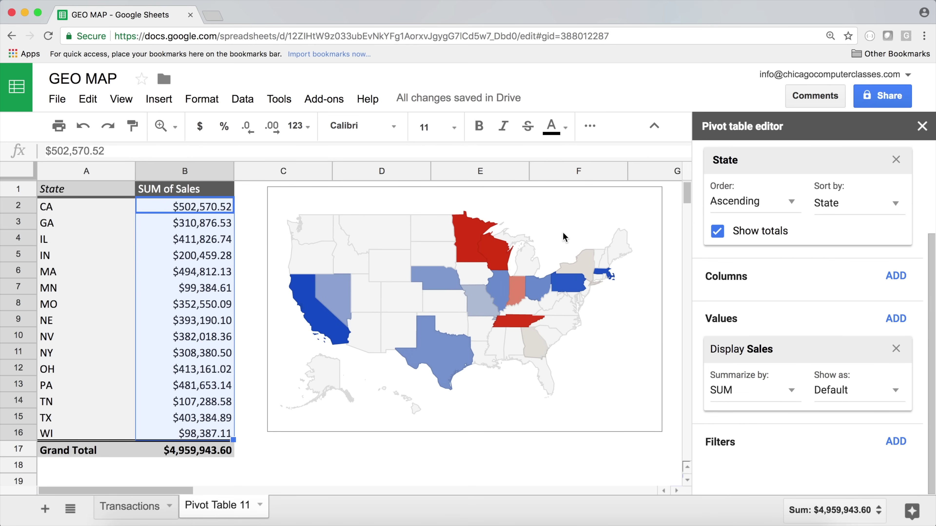
pyautogui.click(580, 211)
pyautogui.click(649, 200)
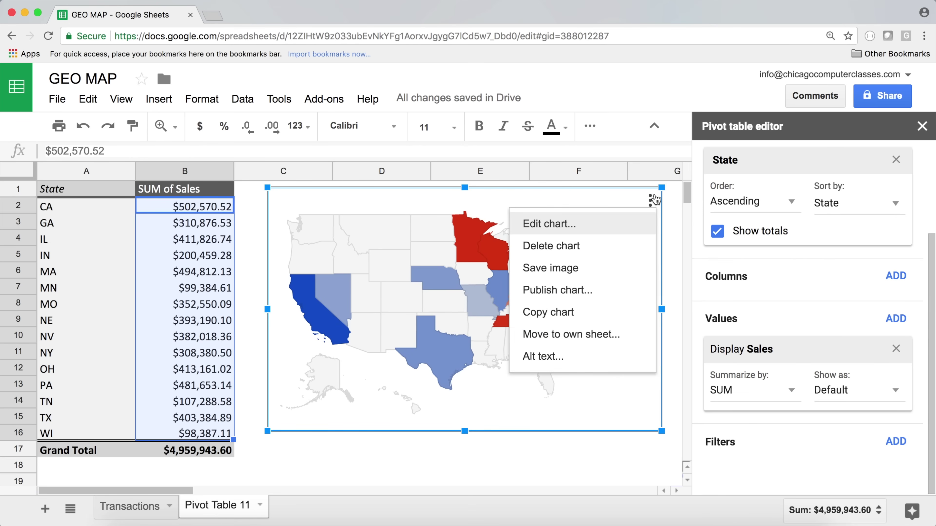
pyautogui.click(639, 226)
pyautogui.click(834, 172)
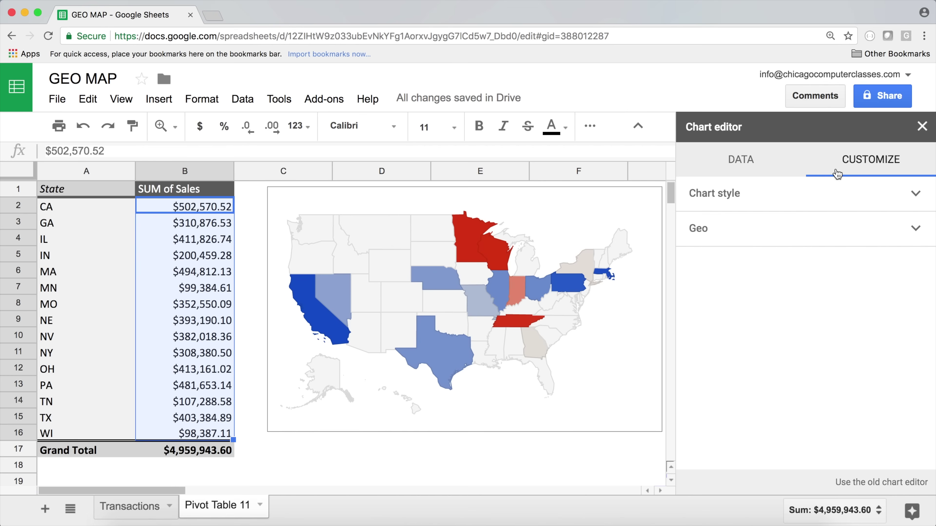
pyautogui.click(799, 232)
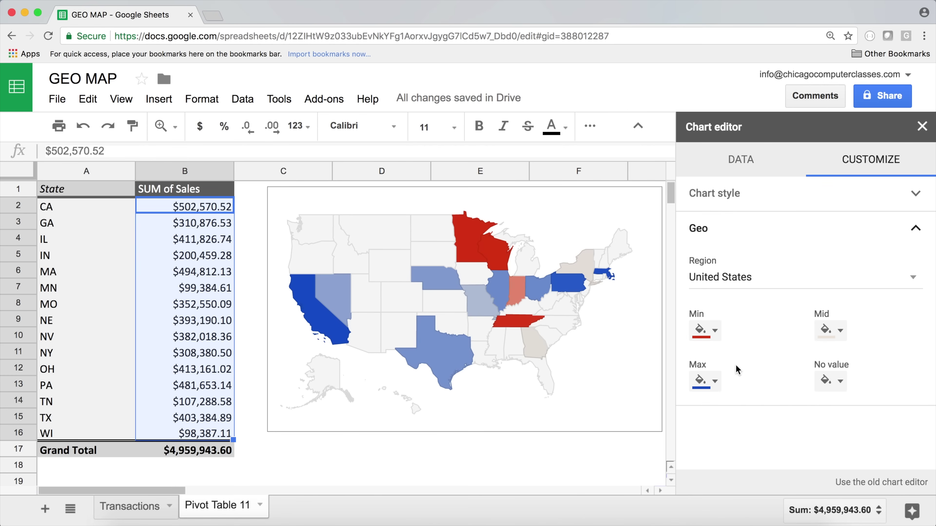
# - Try red as the geo chart's Max colour and bright green as its Min colour
pyautogui.click(714, 382)
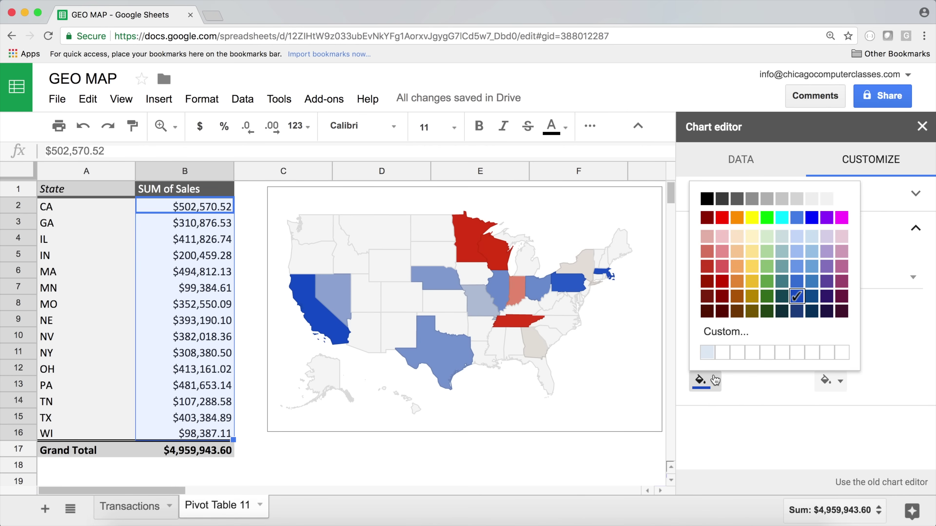
pyautogui.click(721, 218)
pyautogui.click(711, 332)
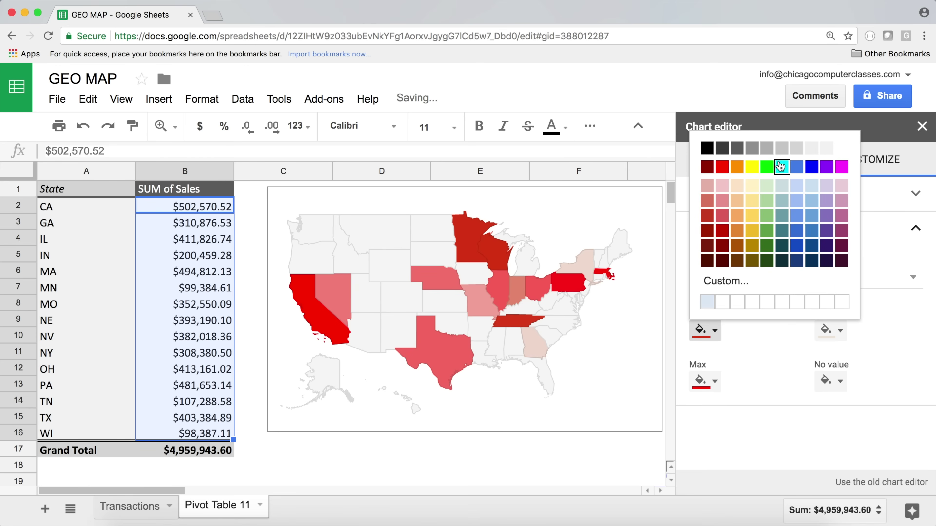
pyautogui.click(767, 167)
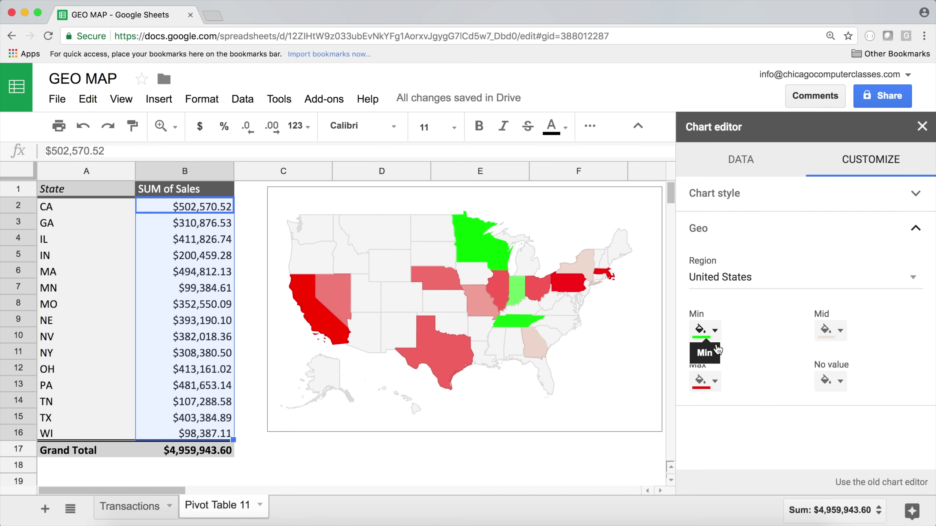
# - Set the geo chart's Max colour to dark green and its Min colour to red
pyautogui.click(713, 381)
pyautogui.click(772, 302)
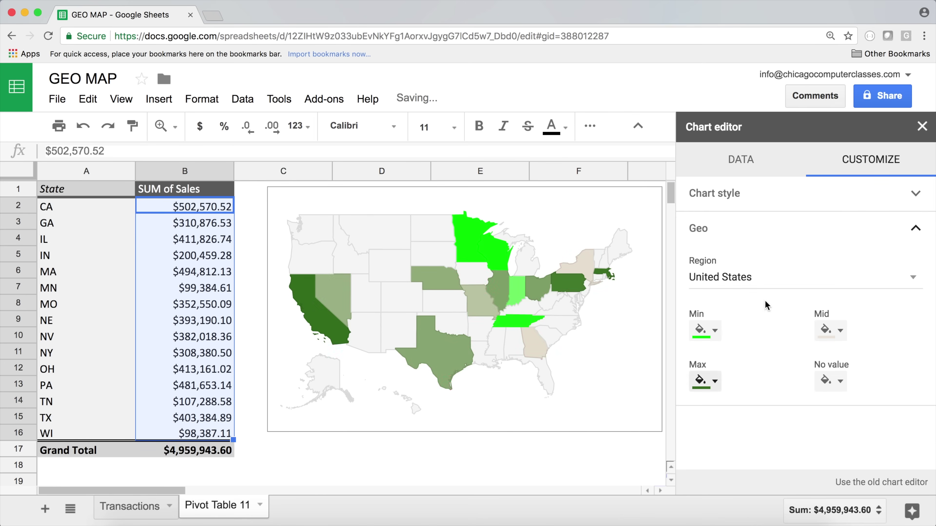
pyautogui.click(714, 331)
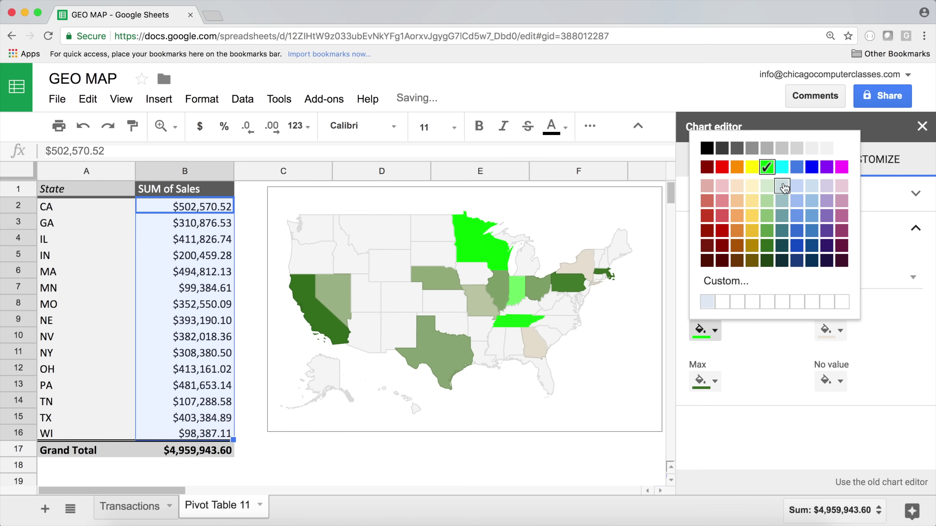
pyautogui.click(723, 168)
# - Try paler reds for the Min colour, settle on light pink, and inspect Minnesota on the map
pyautogui.click(715, 331)
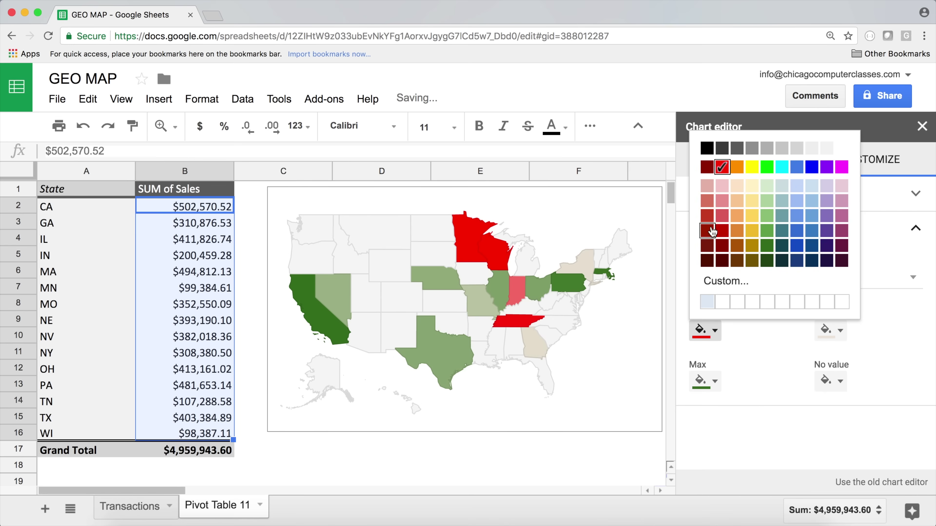
pyautogui.click(723, 186)
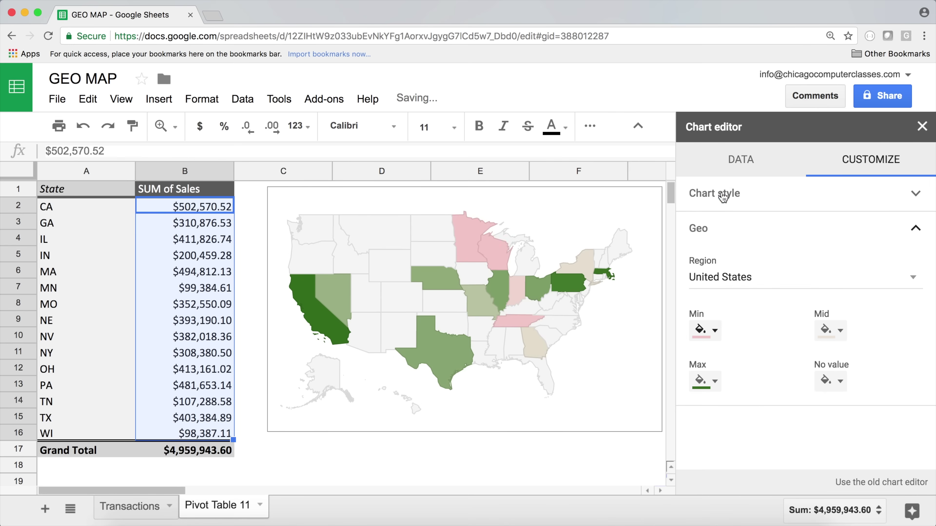
pyautogui.click(705, 339)
pyautogui.click(711, 217)
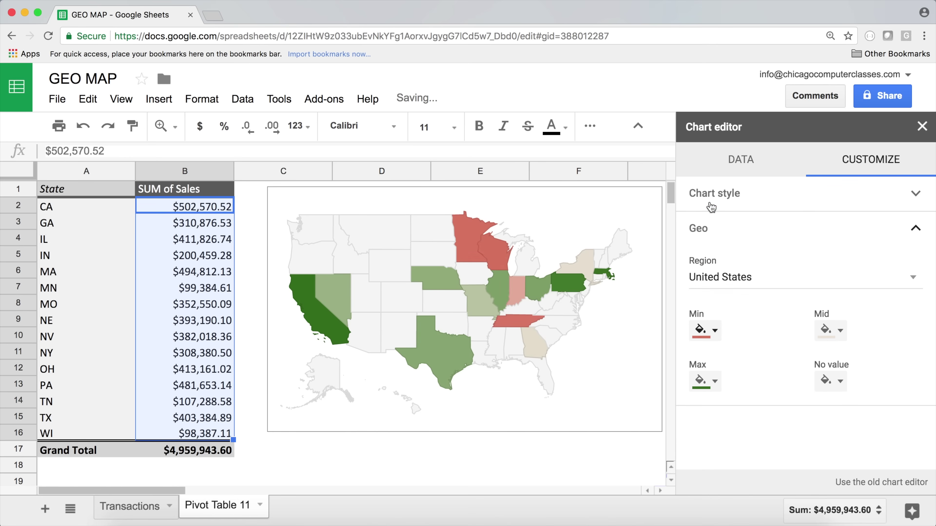
pyautogui.click(714, 330)
pyautogui.click(723, 187)
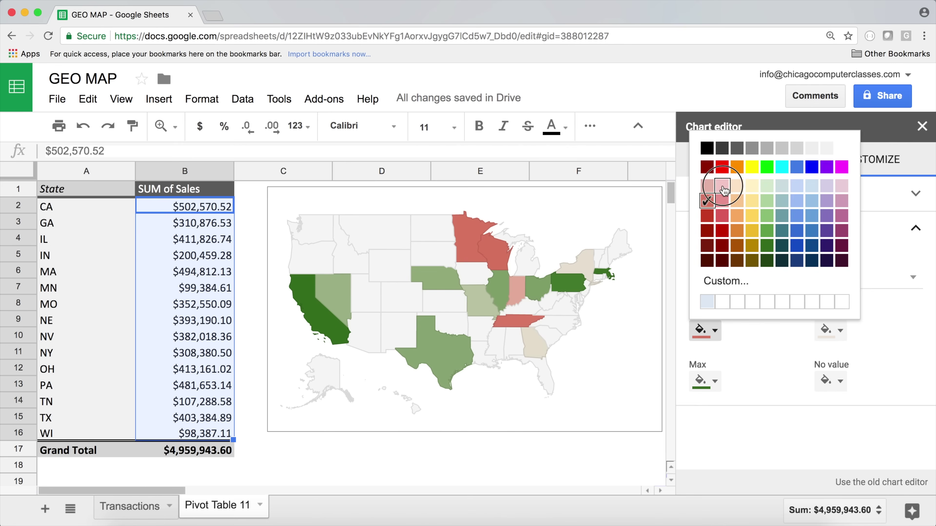
pyautogui.click(310, 277)
pyautogui.moveTo(481, 246)
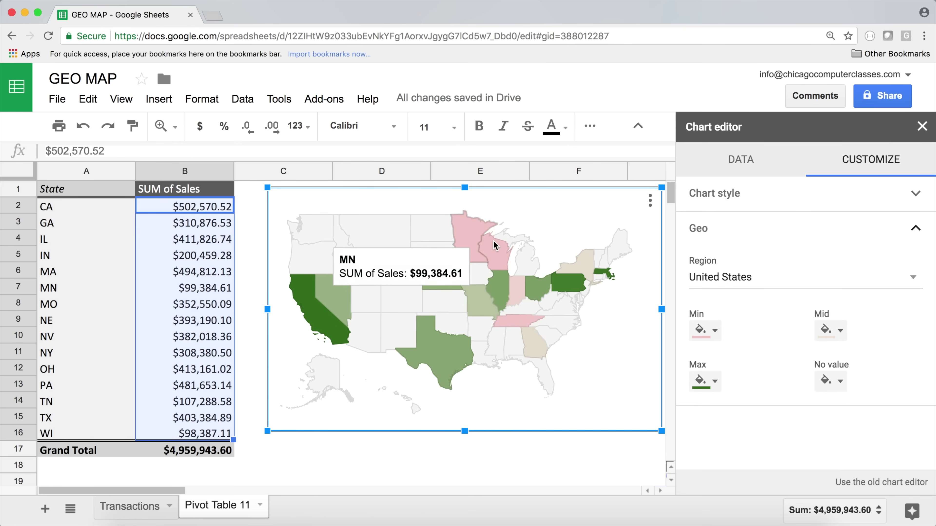
# - Try a light grey background colour for the chart and replace it with a lighter shade
pyautogui.click(796, 200)
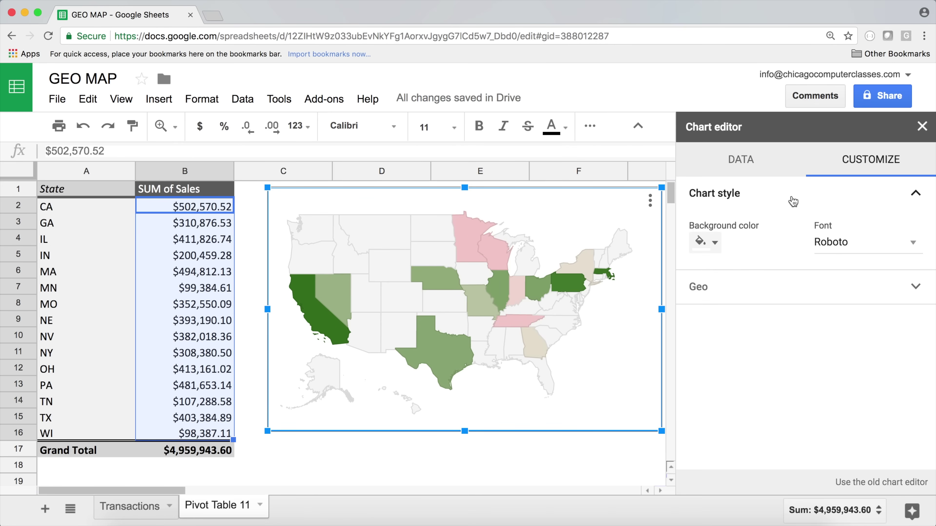
pyautogui.click(712, 245)
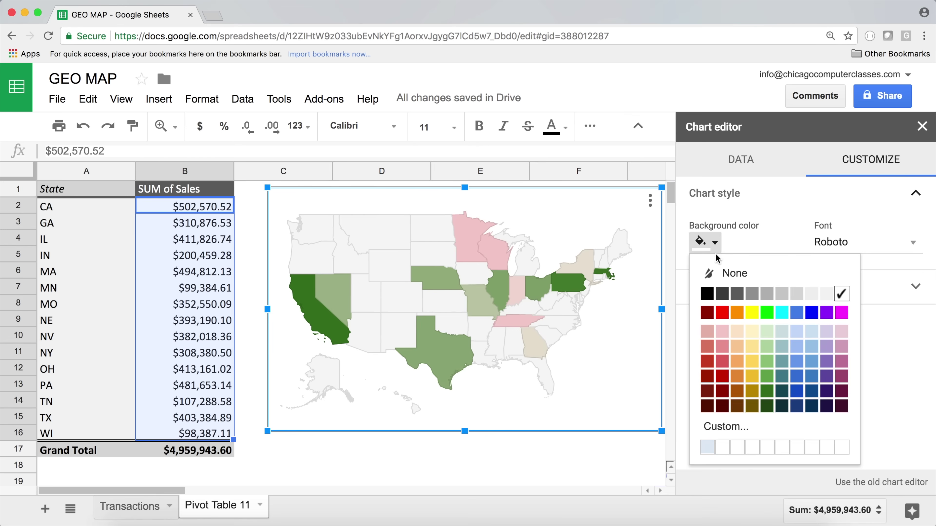
pyautogui.click(812, 294)
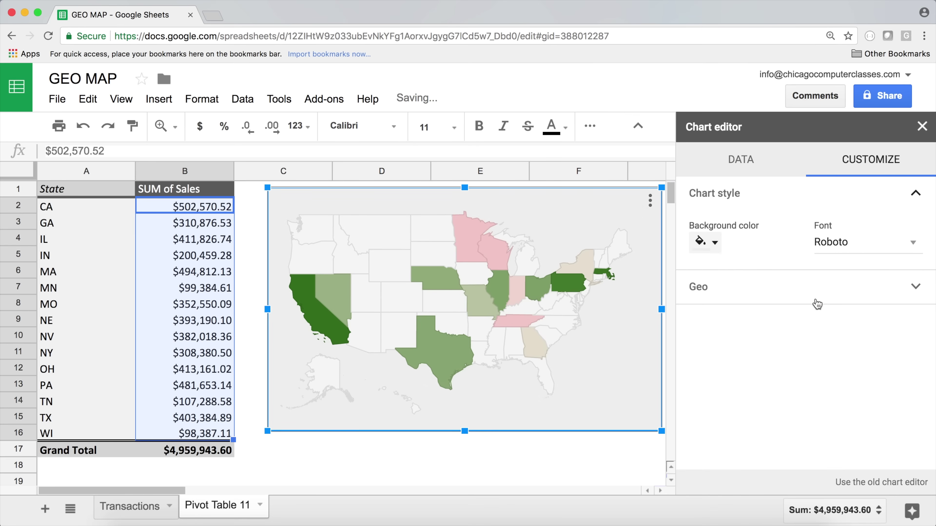
pyautogui.click(707, 245)
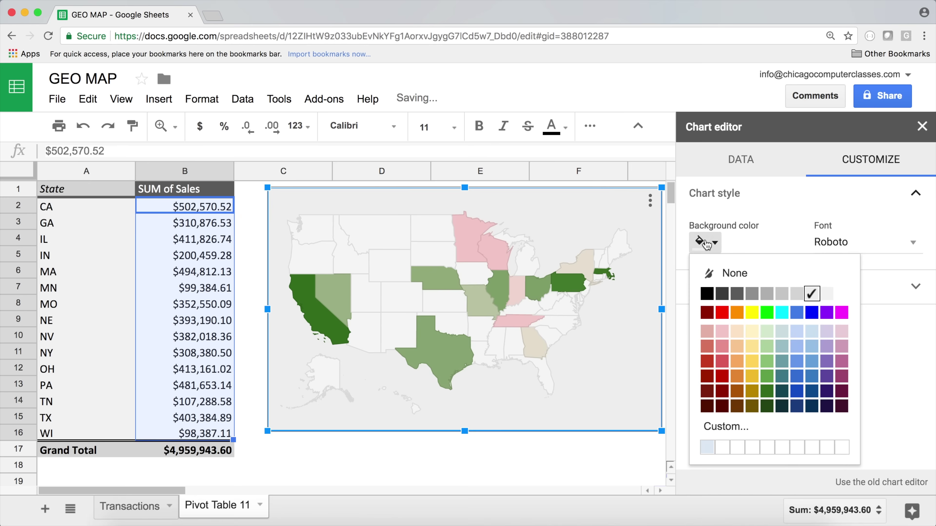
pyautogui.click(827, 294)
# - Look through the chart's font choices and the Geo colour palettes for Mid and No value
pyautogui.click(847, 245)
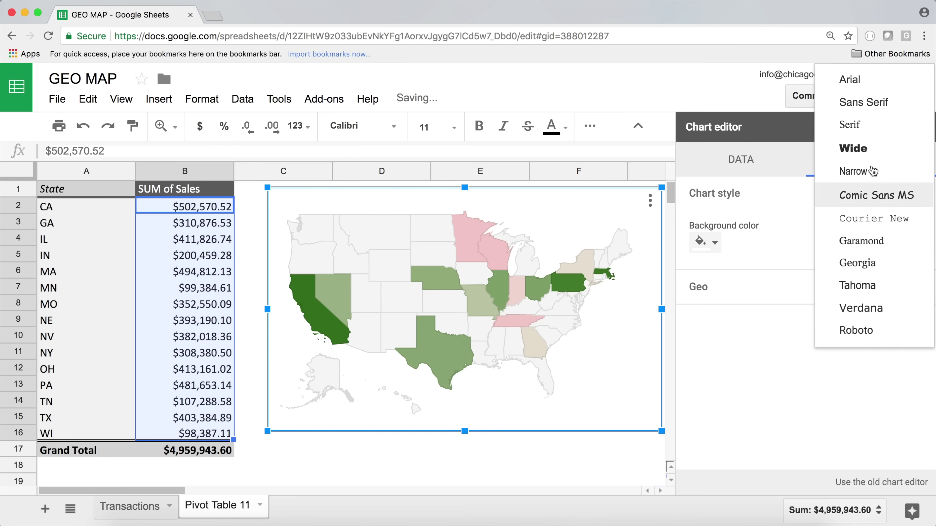
pyautogui.click(755, 280)
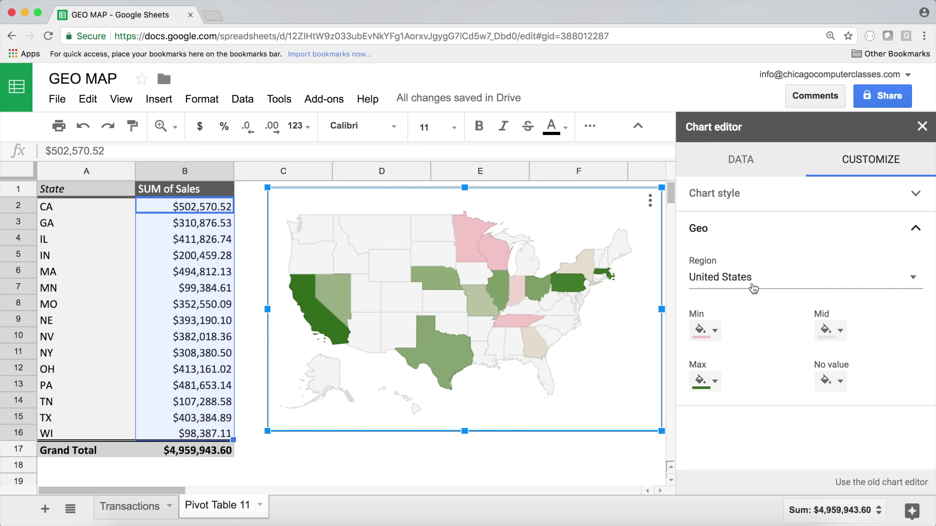
pyautogui.click(841, 330)
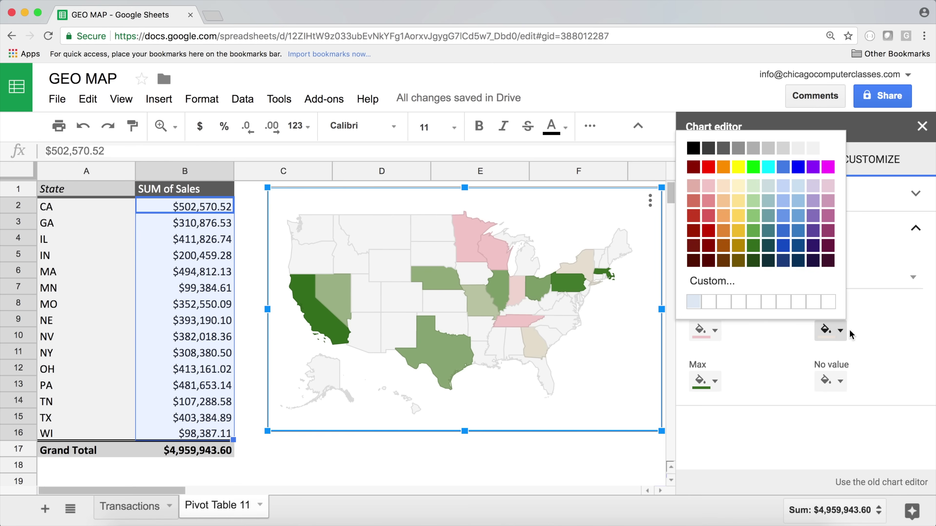
pyautogui.click(840, 382)
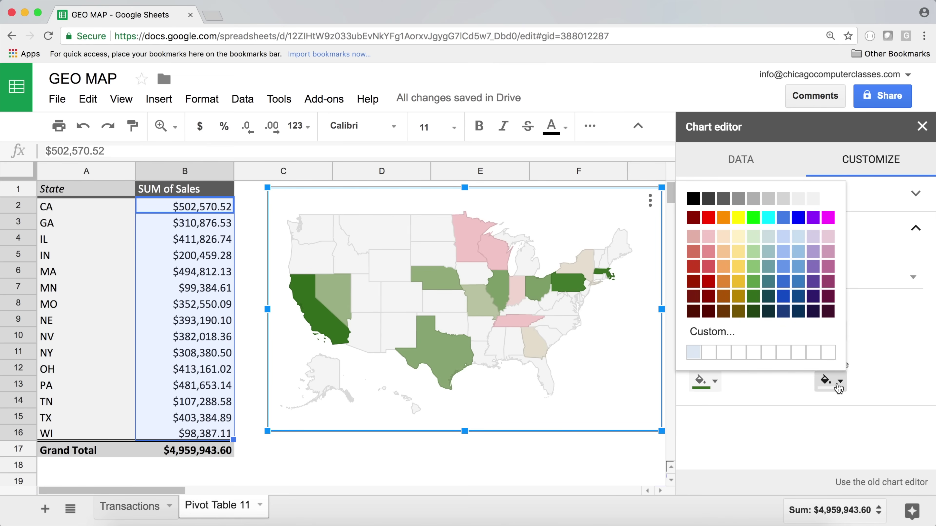
# - Return to the chart's data setup and shrink the map slightly from its upper-left corner, away from the pivot table
pyautogui.click(747, 173)
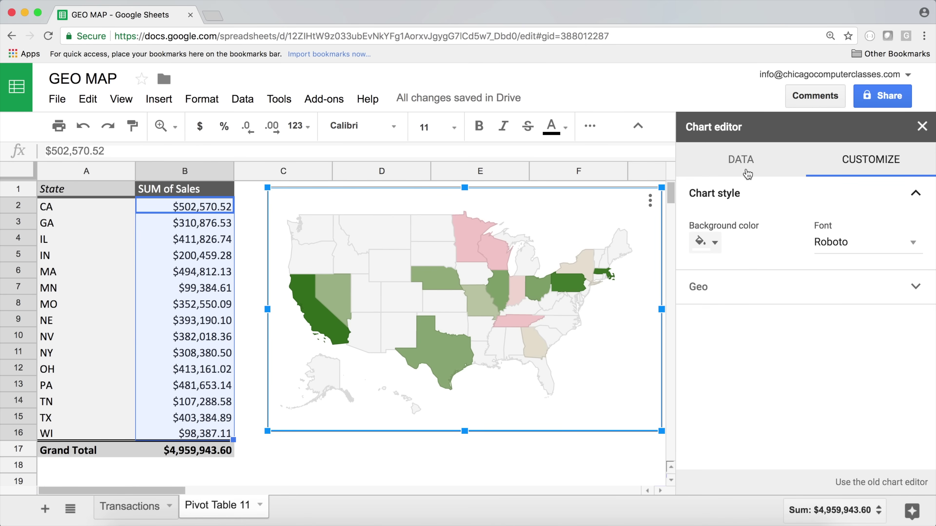
pyautogui.click(747, 173)
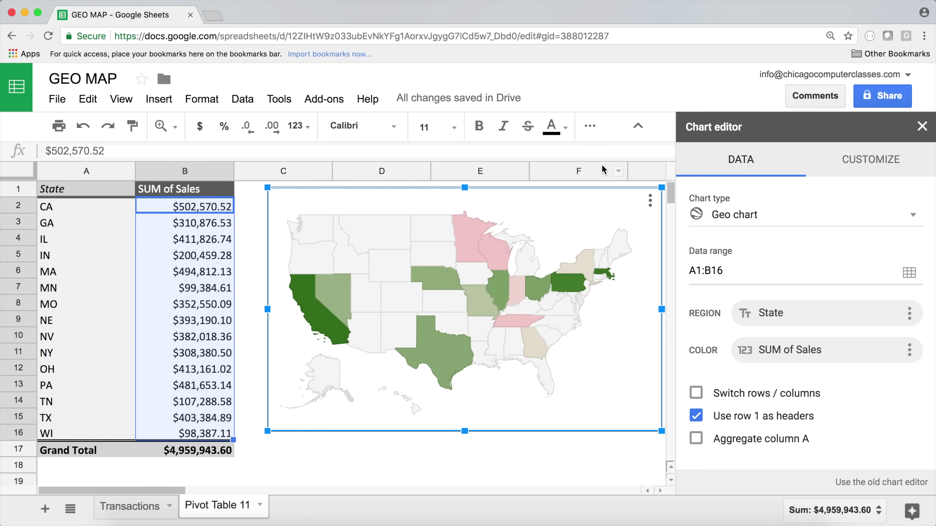
pyautogui.moveTo(267, 188); pyautogui.dragTo(309, 201)
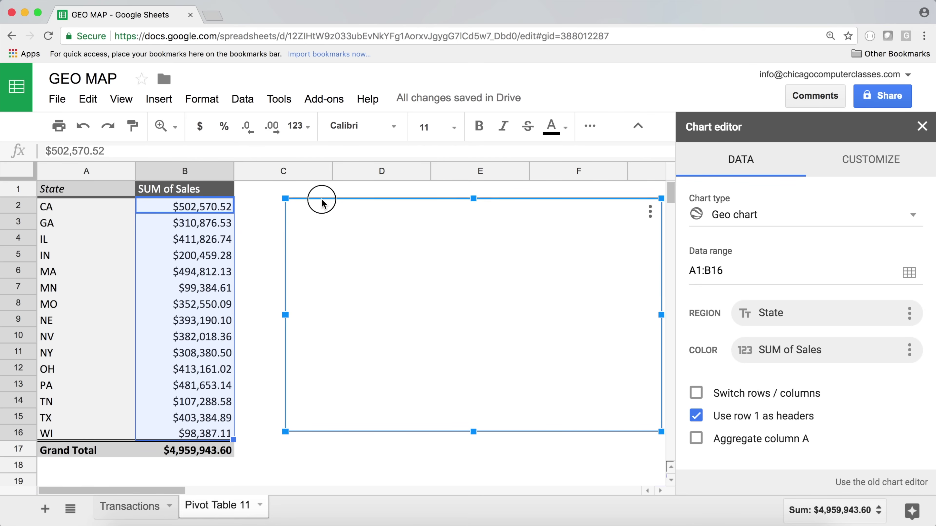
# - Rename the pivot table sheet as GEO MAP CHART
pyautogui.doubleClick(225, 510)
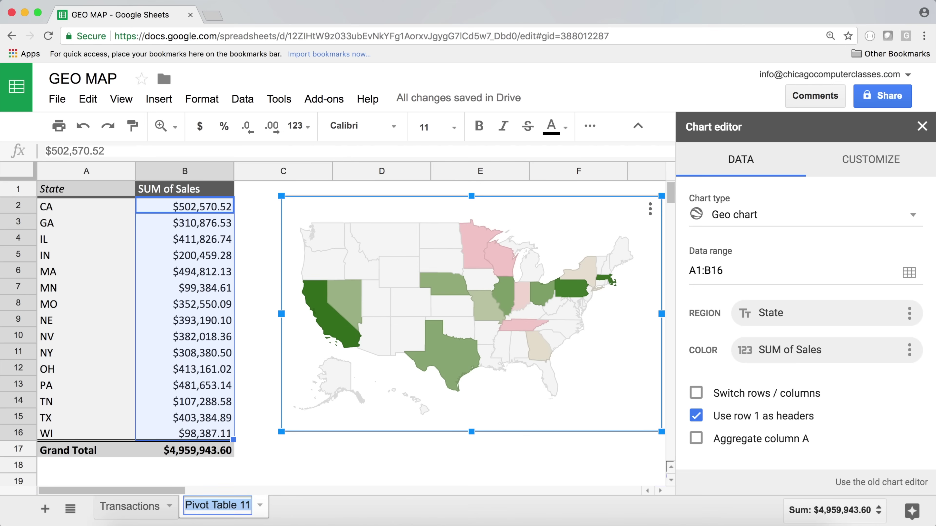
pyautogui.write('GWO MAP')
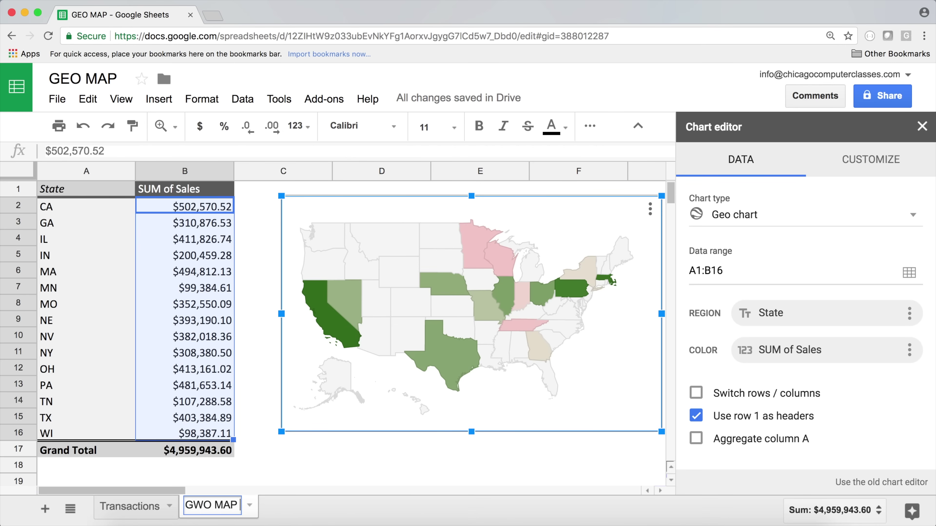
pyautogui.press('BackSpace')
pyautogui.press('BackSpace')
pyautogui.press('BackSpace')
pyautogui.press('BackSpace')
pyautogui.press('BackSpace')
pyautogui.press('BackSpace')
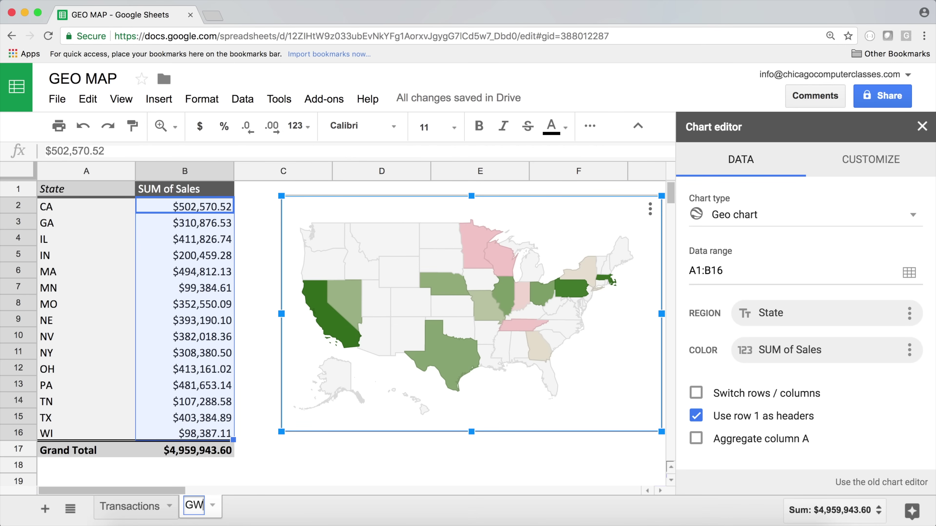
pyautogui.write('EO MAP ')
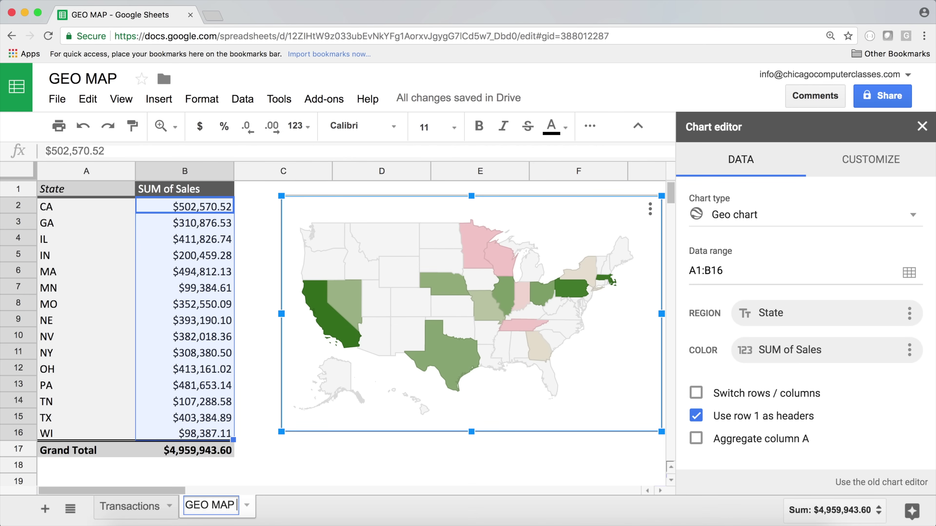
pyautogui.write('CHART')
pyautogui.press('Return')
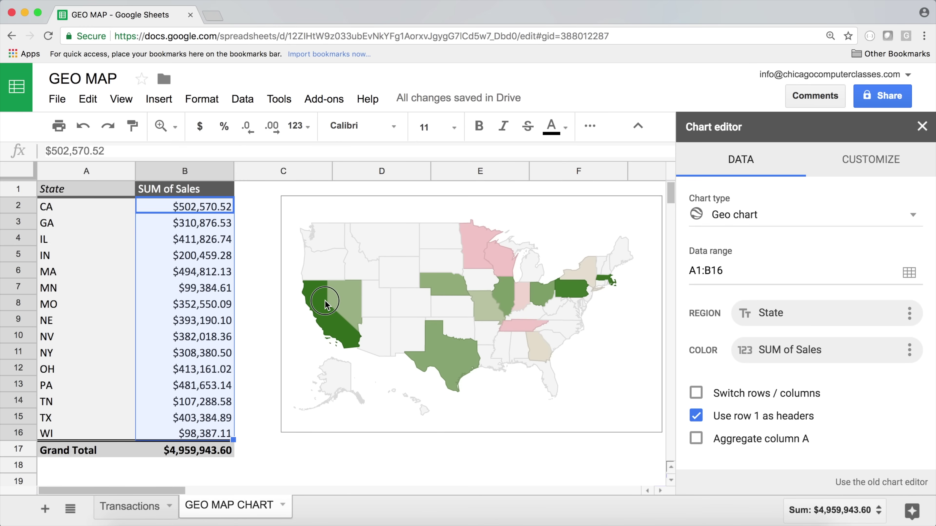
# - Review the map alongside the pivot table's state abbreviations in A2:A16 and their summed sales in B2:B16
pyautogui.click(329, 310)
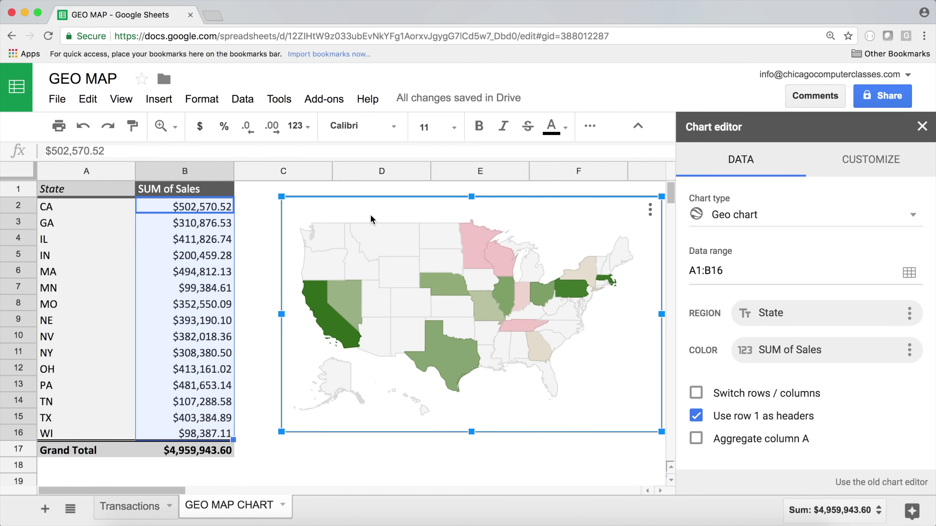
pyautogui.moveTo(334, 304)
pyautogui.moveTo(78, 205); pyautogui.dragTo(100, 428)
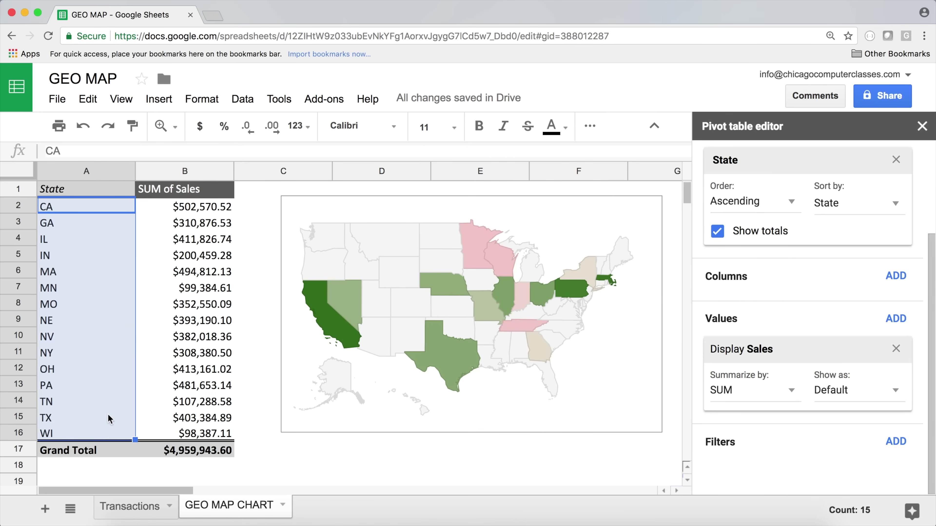
pyautogui.moveTo(216, 208); pyautogui.dragTo(216, 433)
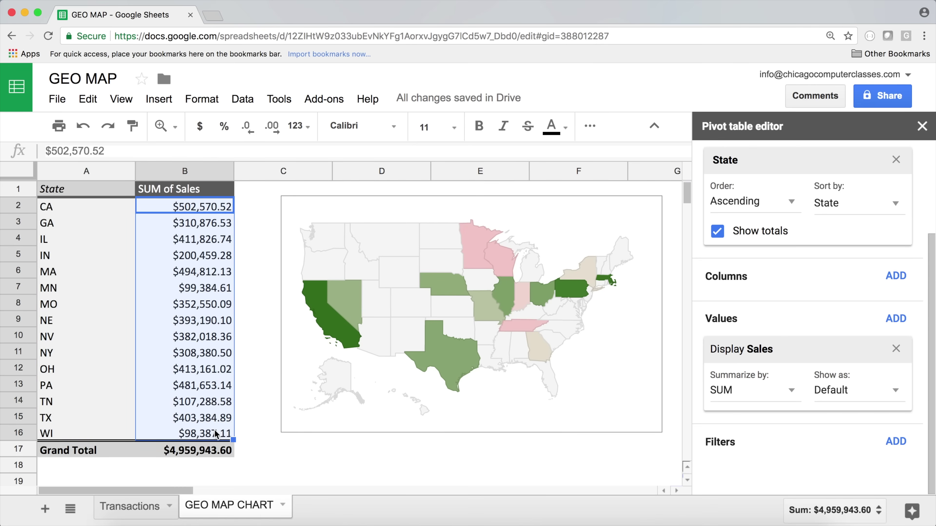
pyautogui.click(87, 222)
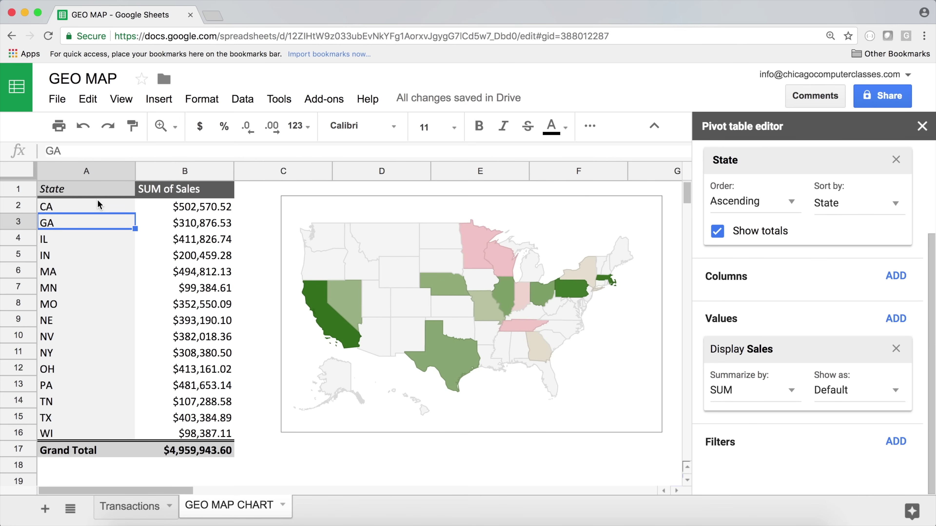
# - Insert a second chart from the pivot table's state sales, then shrink it and move it beside the table
pyautogui.moveTo(96, 208); pyautogui.dragTo(177, 441)
pyautogui.click(181, 289)
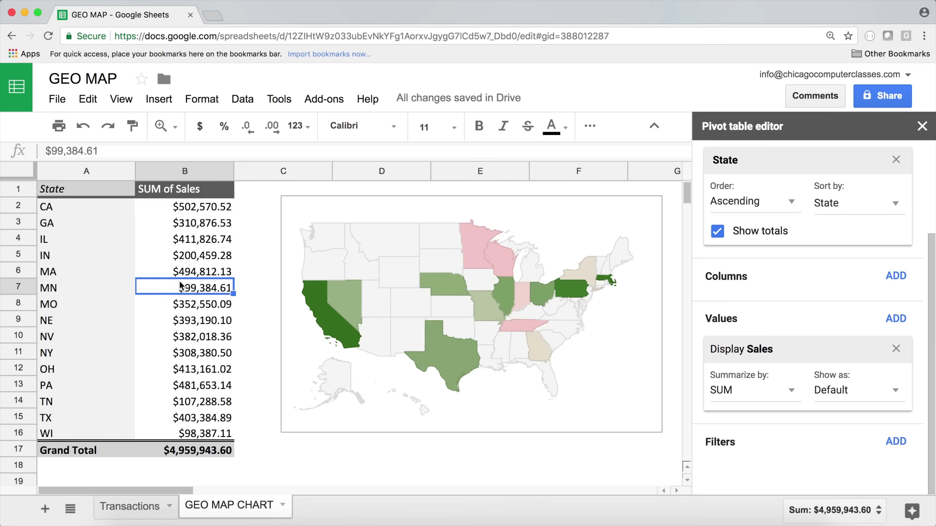
pyautogui.click(157, 107)
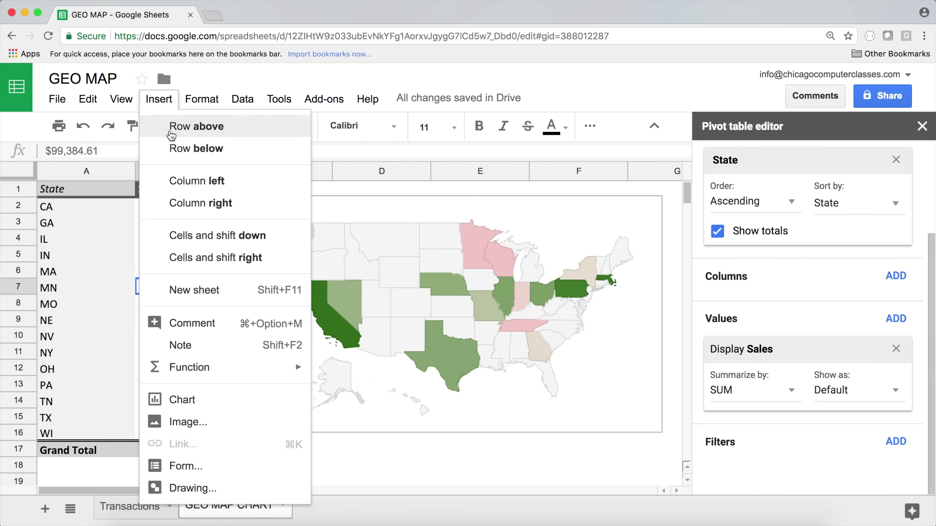
pyautogui.click(198, 401)
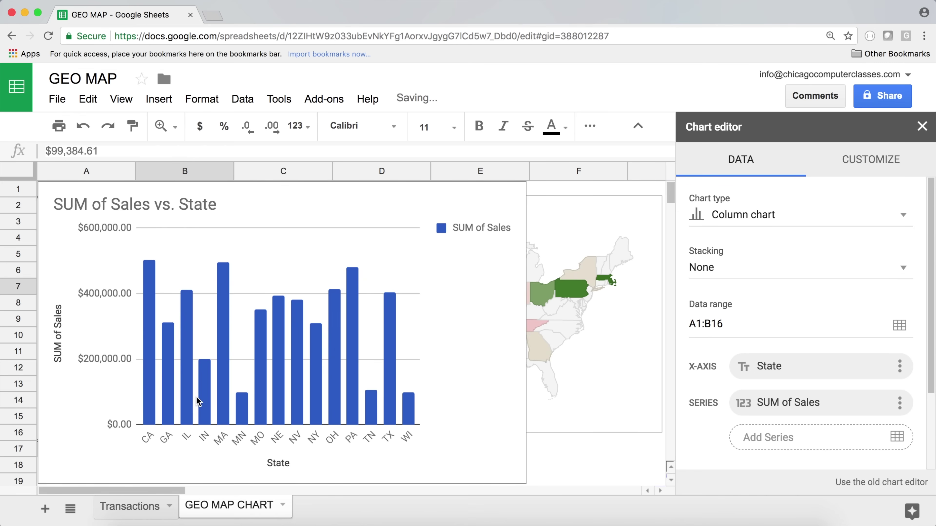
pyautogui.moveTo(39, 183); pyautogui.dragTo(130, 248)
pyautogui.moveTo(221, 246); pyautogui.dragTo(325, 223)
# - Change the new chart's type to Geo chart with markers and set its region to United States
pyautogui.click(816, 222)
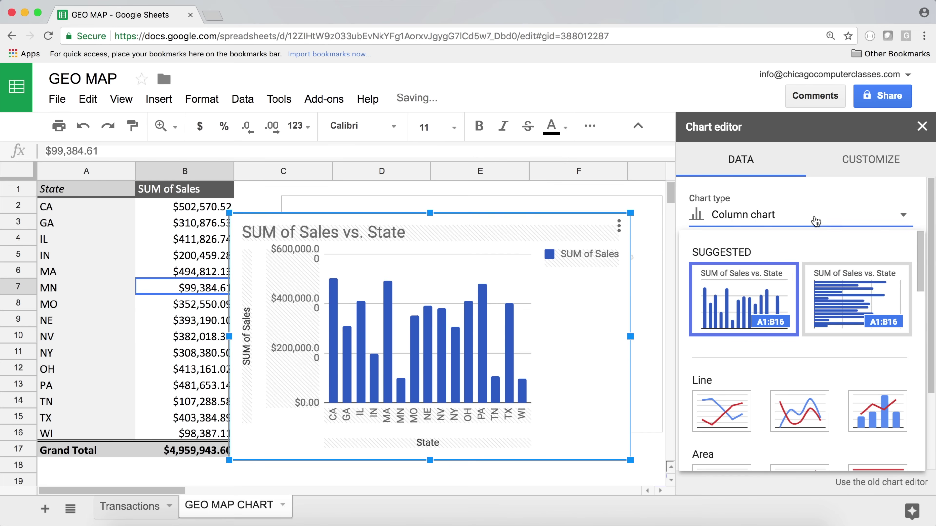
pyautogui.moveTo(922, 255); pyautogui.dragTo(922, 427)
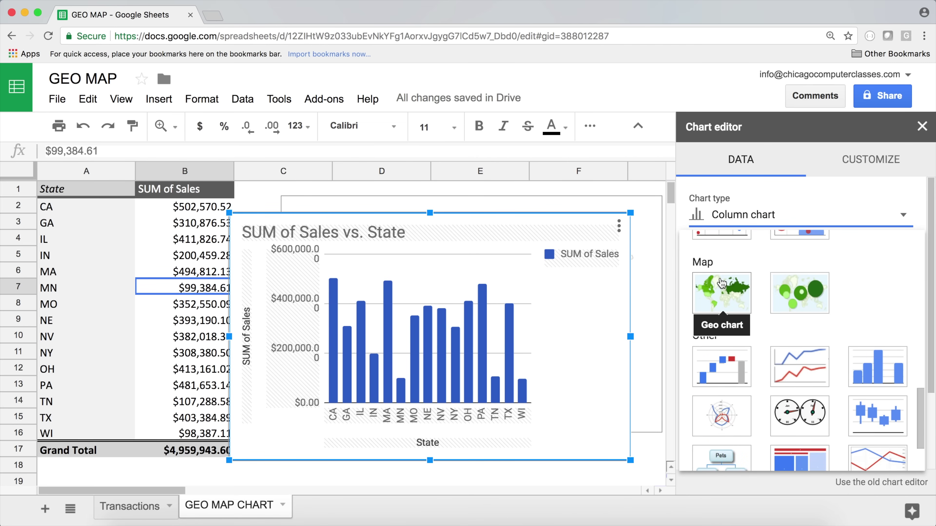
pyautogui.click(791, 297)
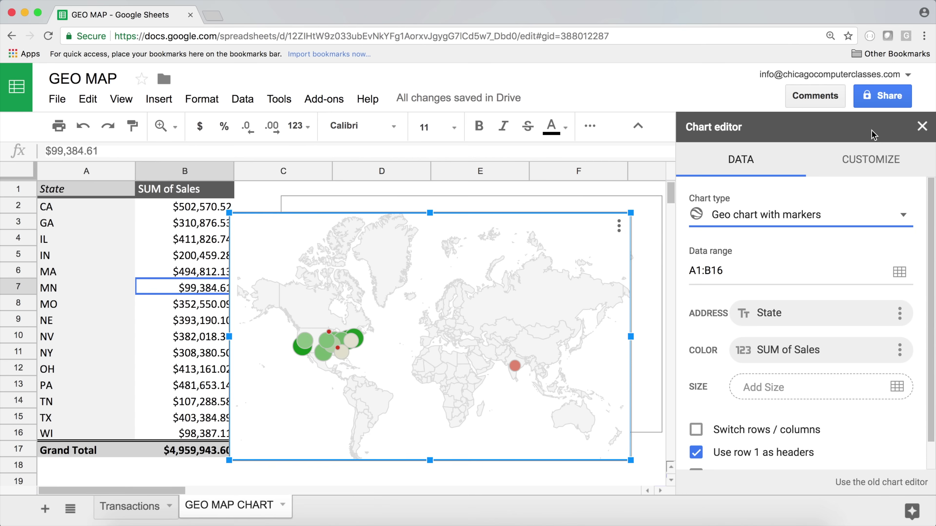
pyautogui.click(869, 166)
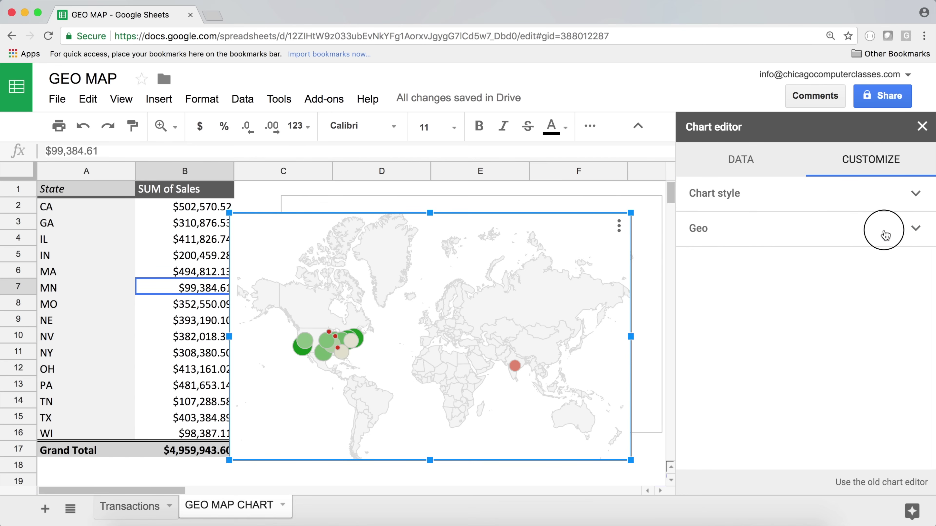
pyautogui.click(886, 233)
pyautogui.click(785, 281)
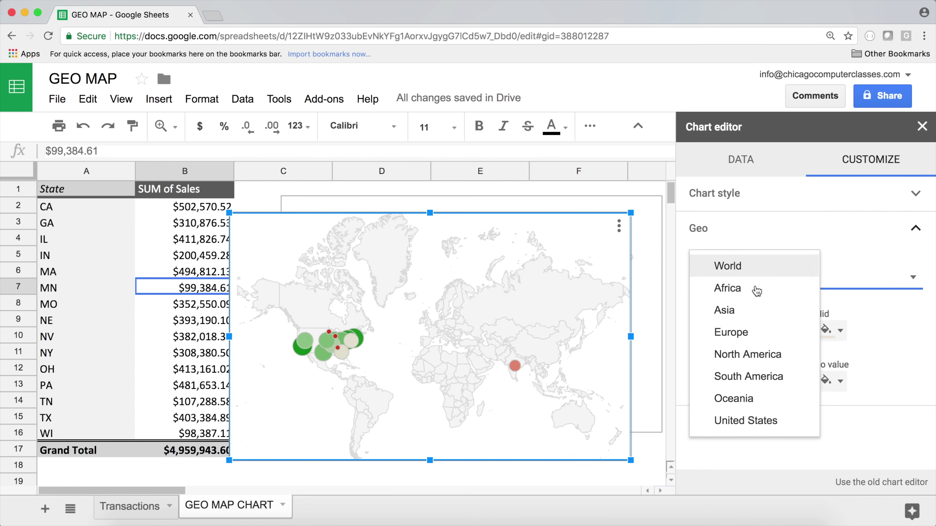
pyautogui.click(771, 424)
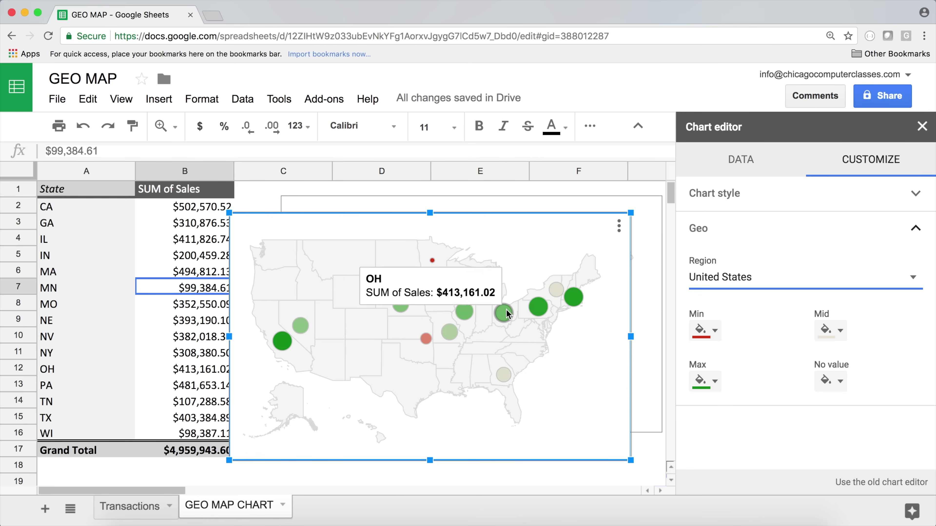
# - Inspect the sales of individual state markers on the new map and delete the marker chart
pyautogui.moveTo(540, 309)
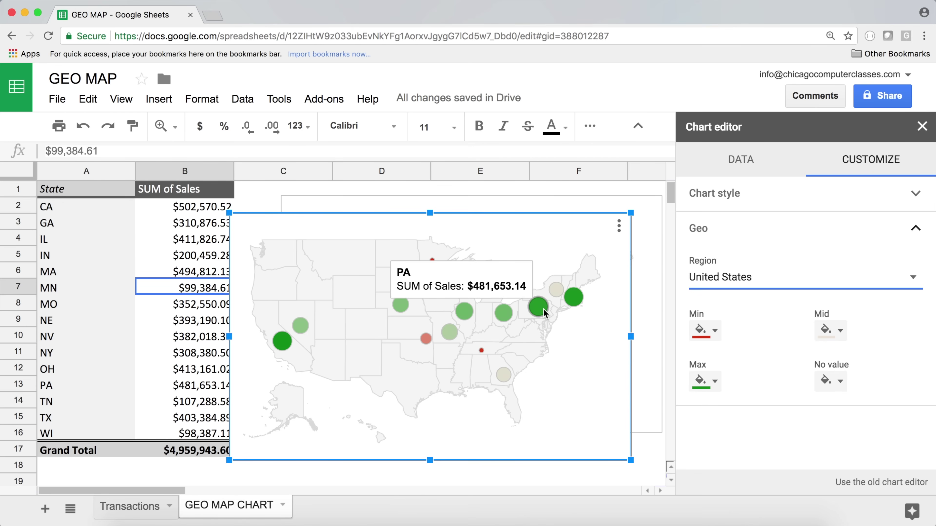
pyautogui.moveTo(401, 308)
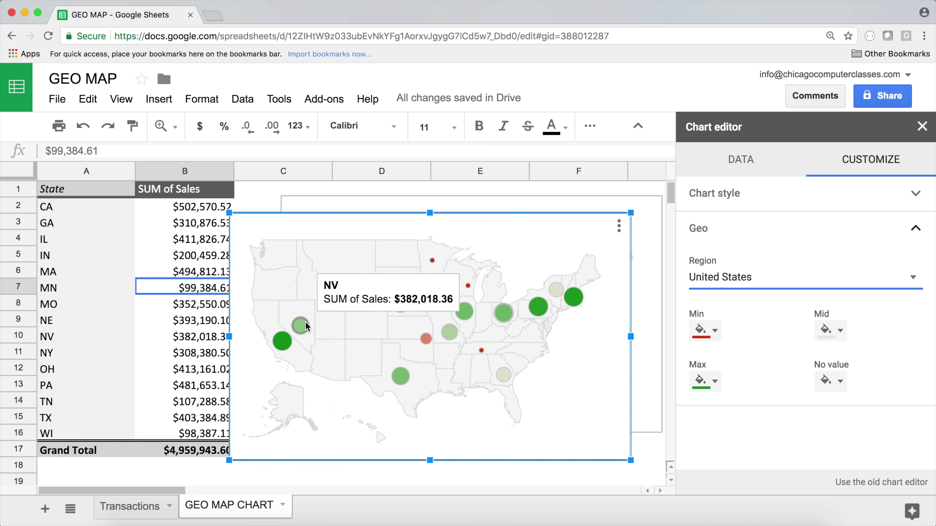
pyautogui.moveTo(285, 341)
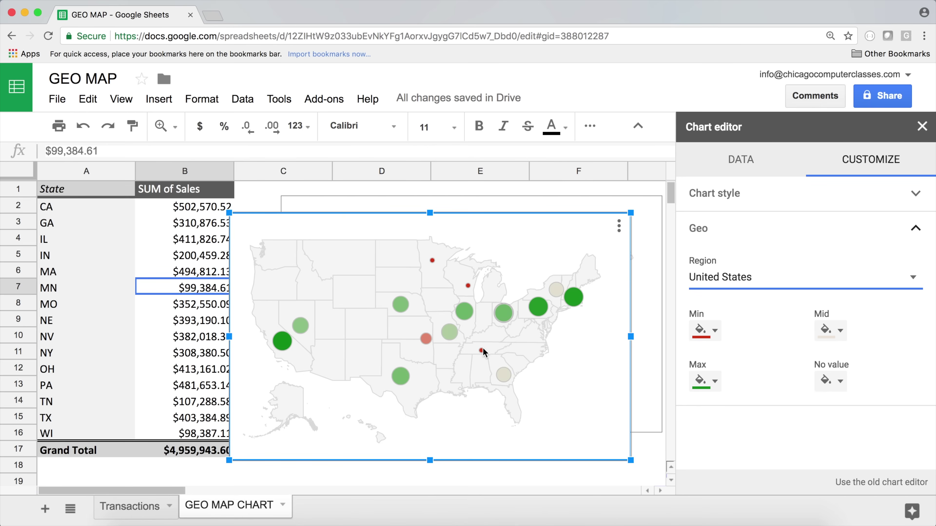
pyautogui.moveTo(432, 263)
pyautogui.moveTo(278, 225); pyautogui.dragTo(286, 229)
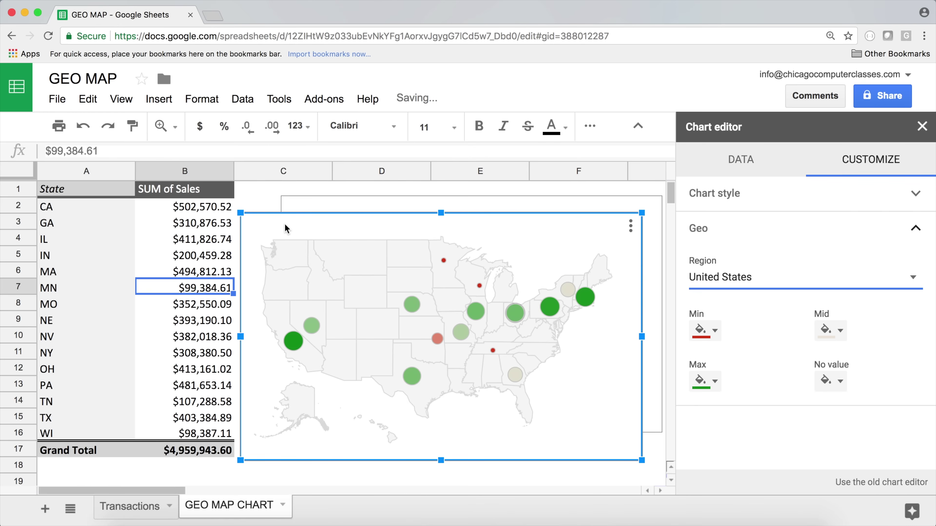
pyautogui.click(630, 228)
pyautogui.click(566, 269)
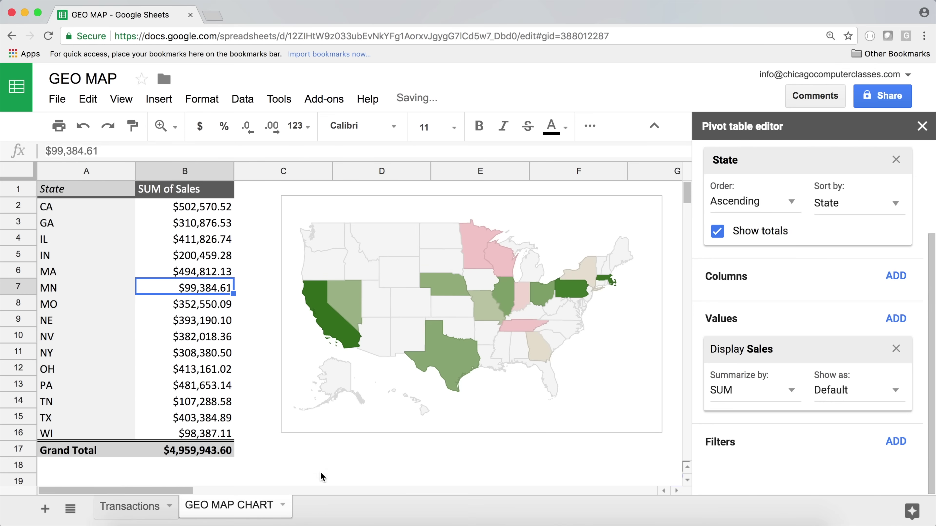
# - In the Transactions sheet, widen column J and enter the header Location in J1
pyautogui.click(123, 516)
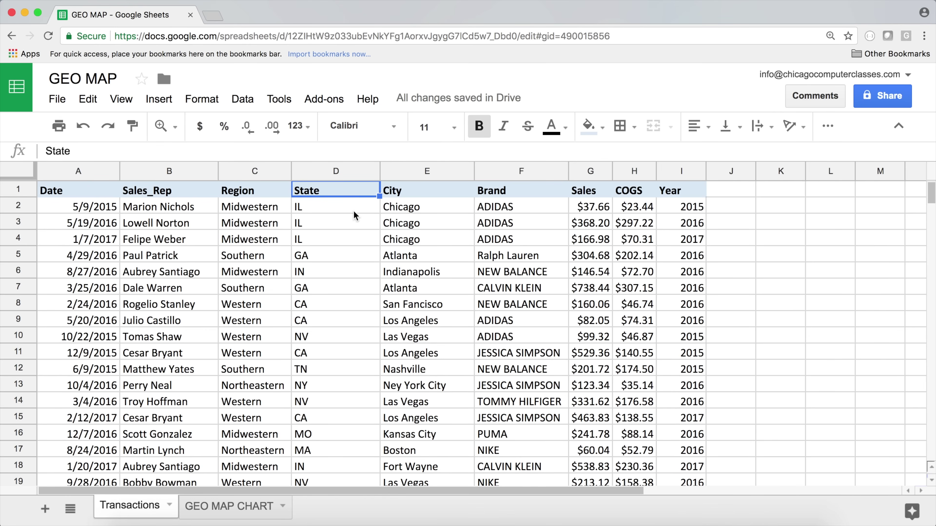
pyautogui.click(401, 213)
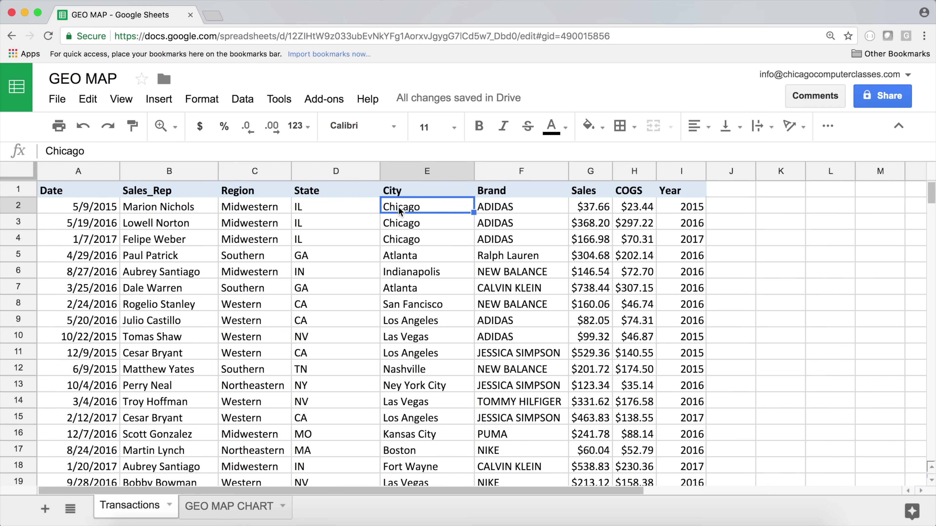
pyautogui.click(730, 190)
pyautogui.moveTo(755, 171); pyautogui.dragTo(789, 174)
pyautogui.write('Location')
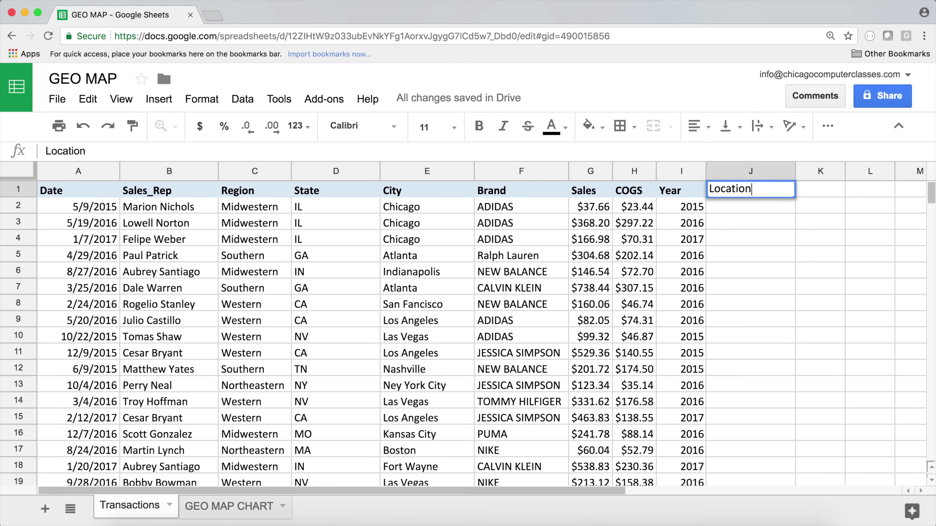
pyautogui.press('Return')
# - Copy the formatting of the Year header in I1 to the Location header in J1
pyautogui.click(693, 191)
pyautogui.click(733, 188)
pyautogui.click(682, 191)
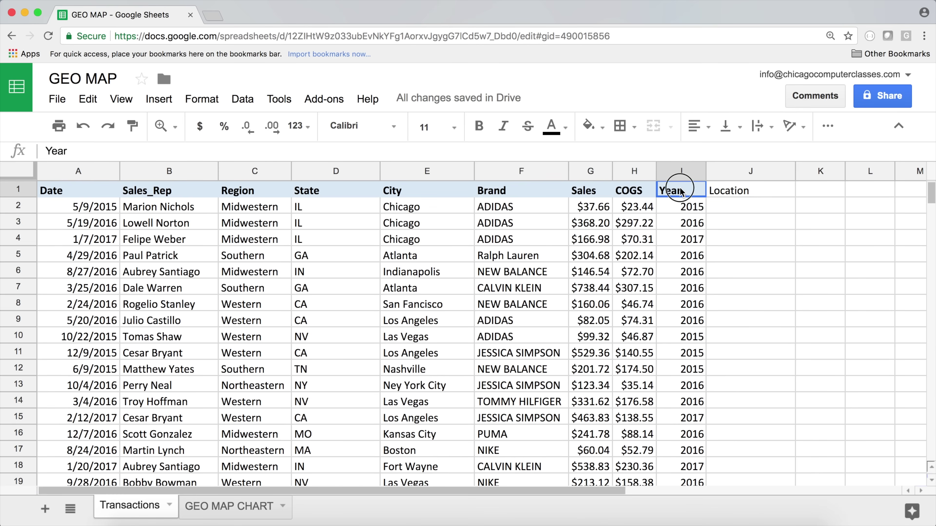
pyautogui.click(131, 127)
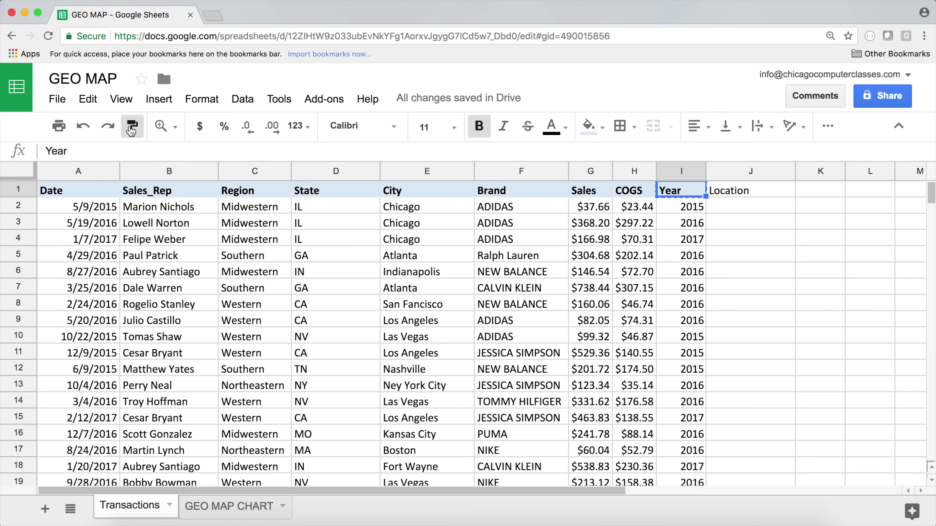
pyautogui.click(756, 191)
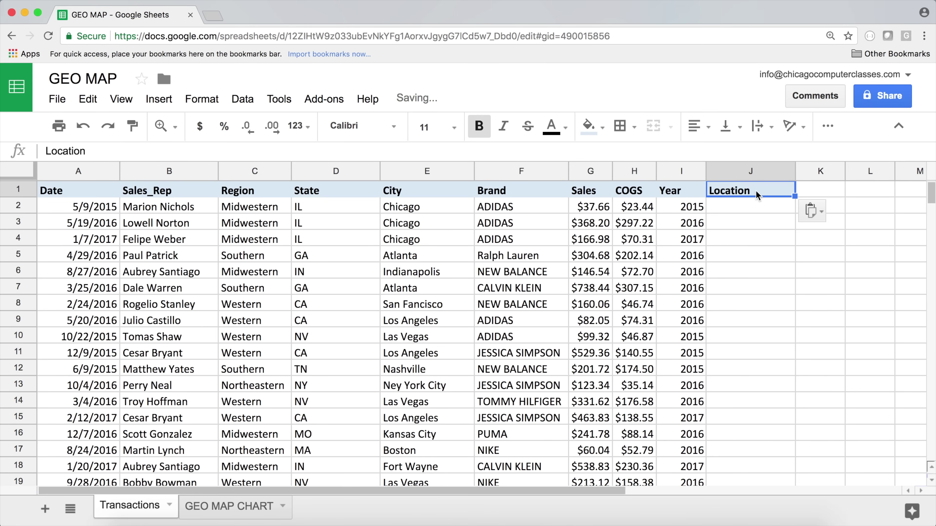
# - Try the sample location text "Chicago, IL" in J2 and clear the cell again
pyautogui.click(742, 207)
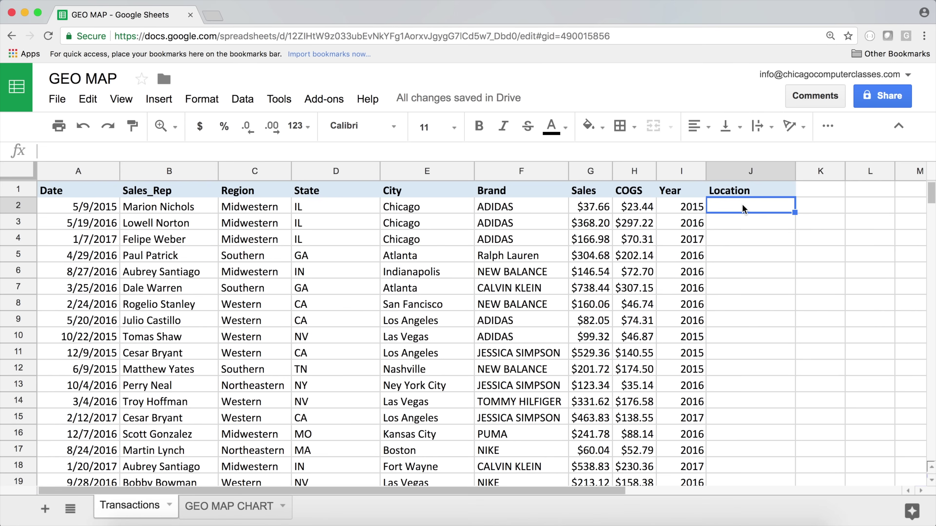
pyautogui.click(397, 207)
pyautogui.click(348, 208)
pyautogui.click(714, 209)
pyautogui.write('Chicago, IL')
pyautogui.click(769, 193)
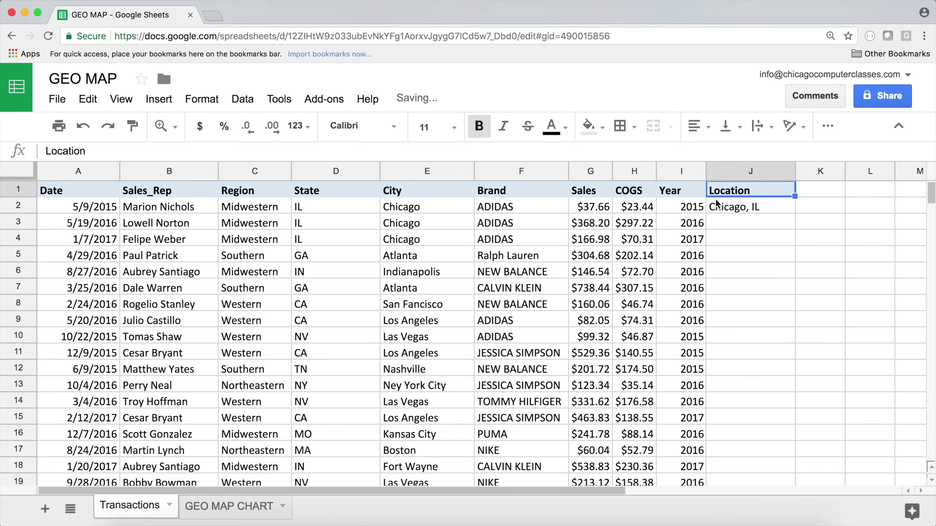
pyautogui.click(765, 206)
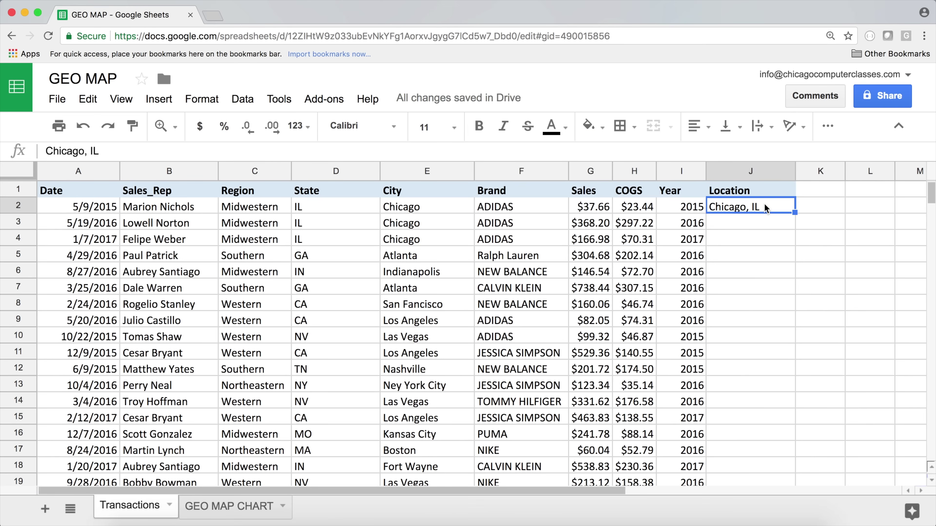
pyautogui.press('Delete')
pyautogui.press('Down')
# - Enter the formula =E2&", "&D2 in J2 to join the city and state
pyautogui.click(750, 206)
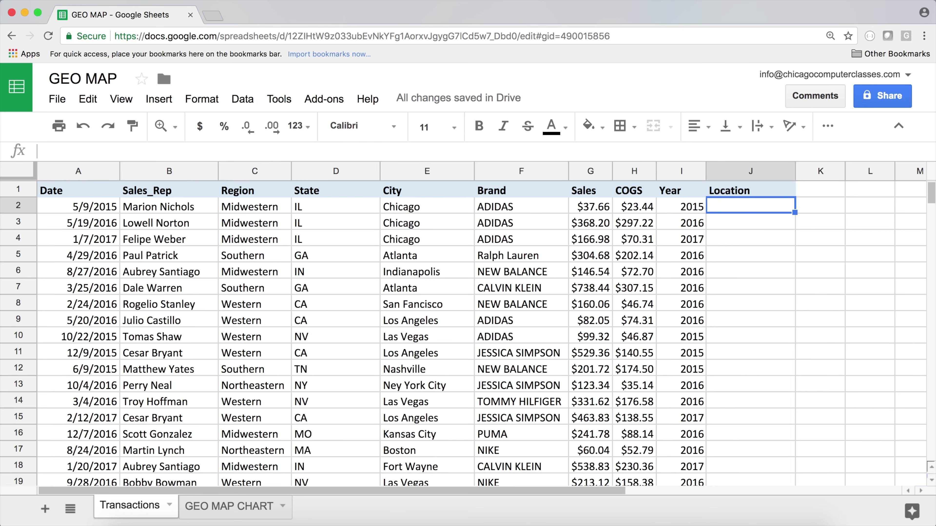
pyautogui.write('=')
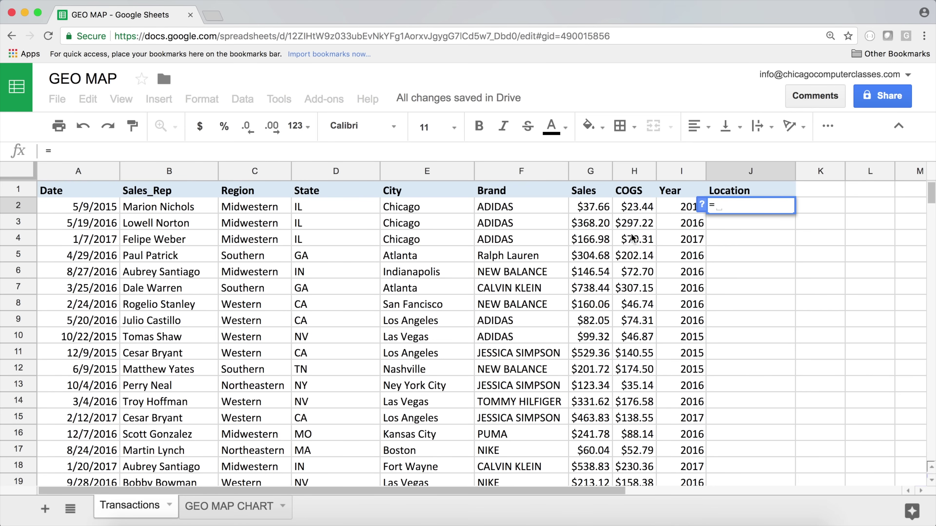
pyautogui.click(398, 207)
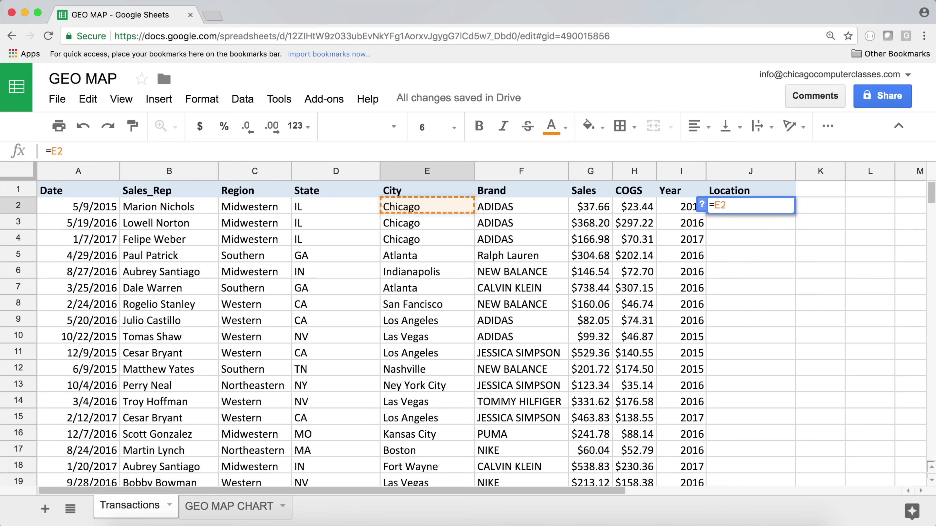
pyautogui.write('&')
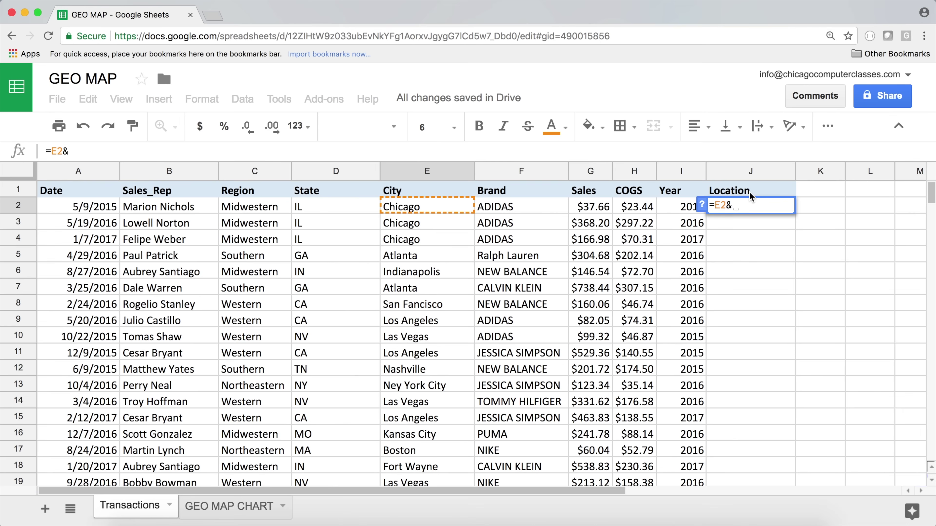
pyautogui.write('", ')
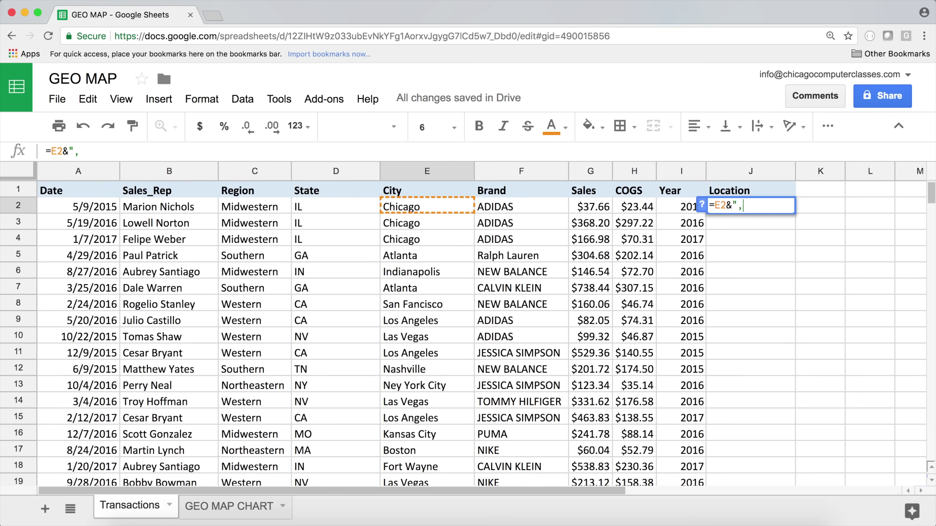
pyautogui.write('"')
pyautogui.write('&')
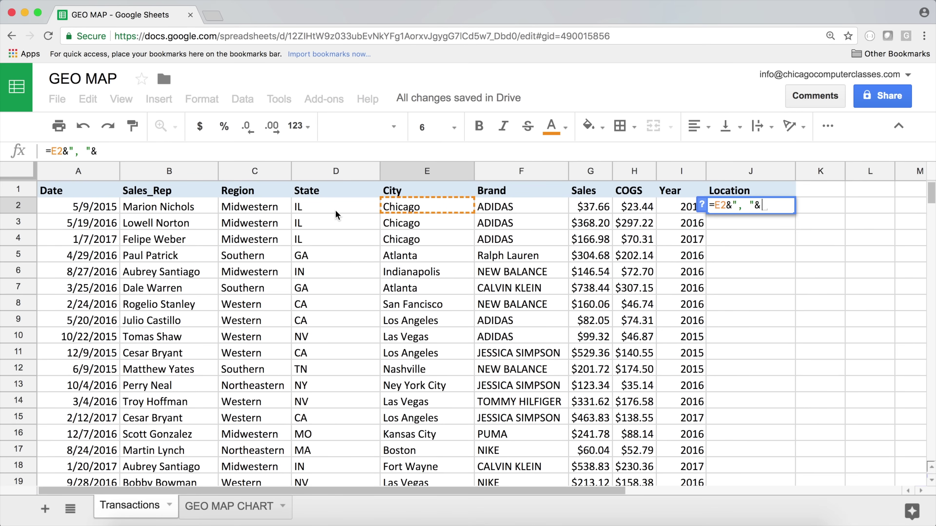
pyautogui.click(326, 210)
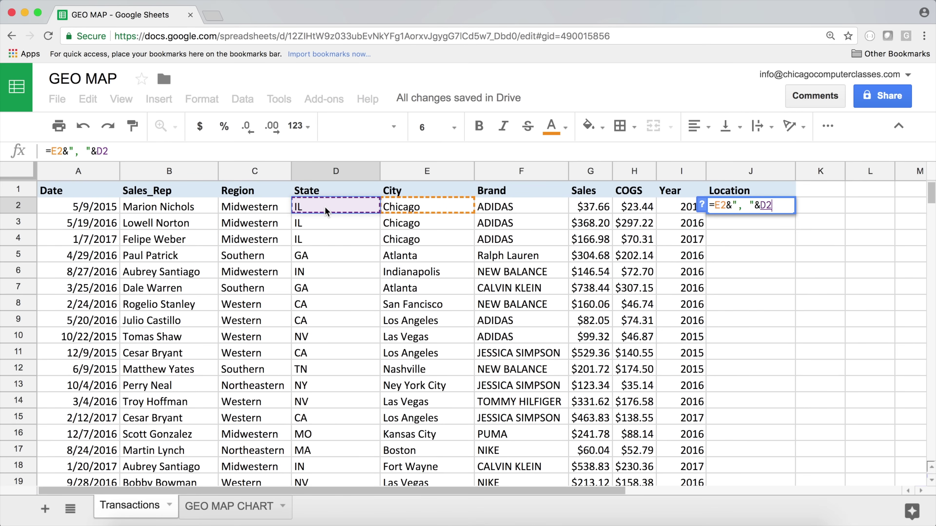
pyautogui.press('Return')
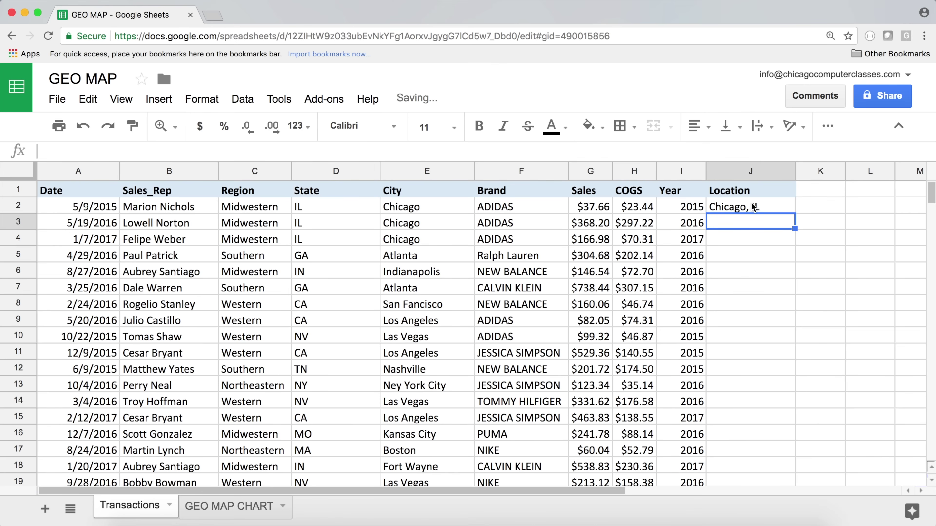
# - Fill the location formula from J2 down the whole column and widen column J slightly
pyautogui.click(753, 208)
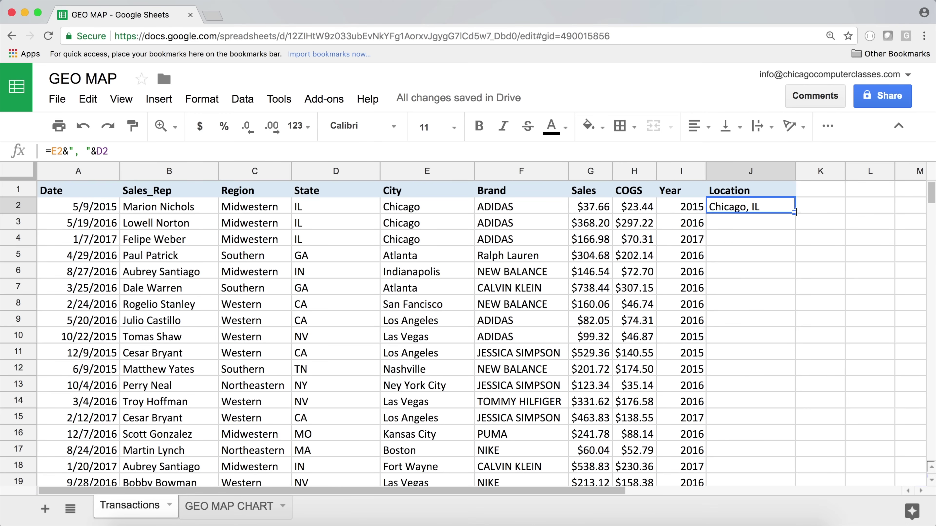
pyautogui.doubleClick(795, 212)
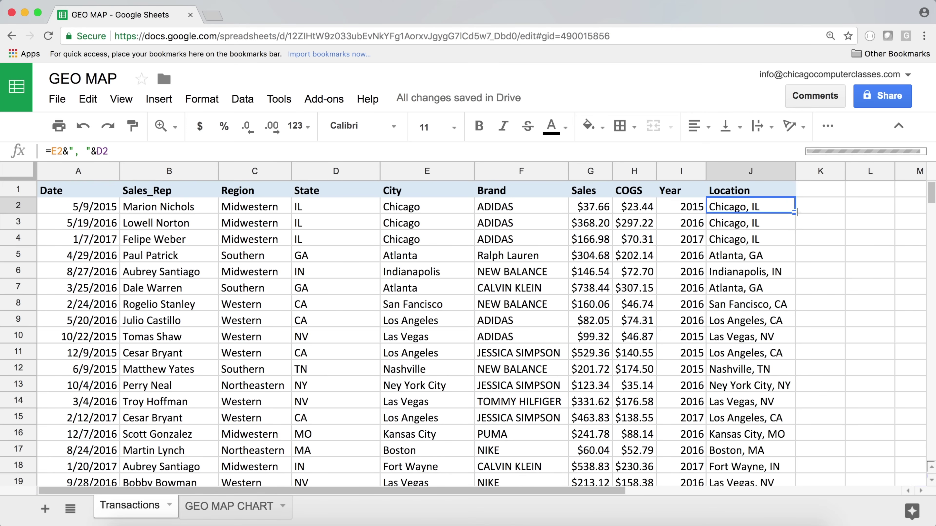
pyautogui.moveTo(795, 171); pyautogui.dragTo(804, 171)
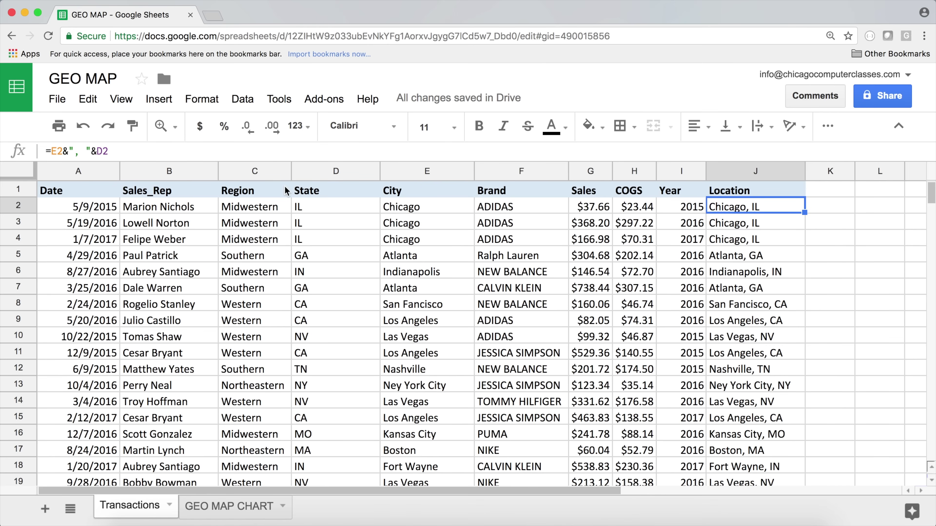
pyautogui.click(674, 222)
pyautogui.click(771, 259)
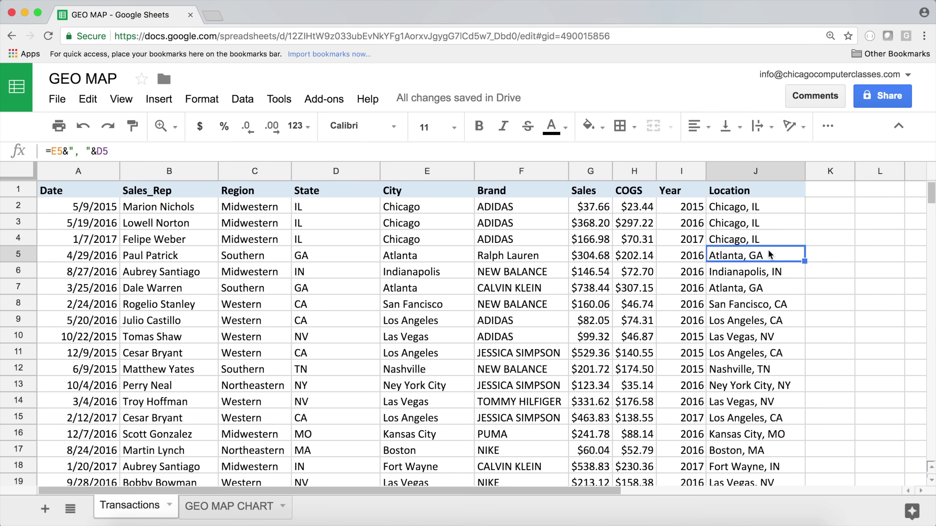
# - Create a pivot table on a new sheet from the Transactions data, including the filled Location column (A1:J20001)
pyautogui.press('super+Down')
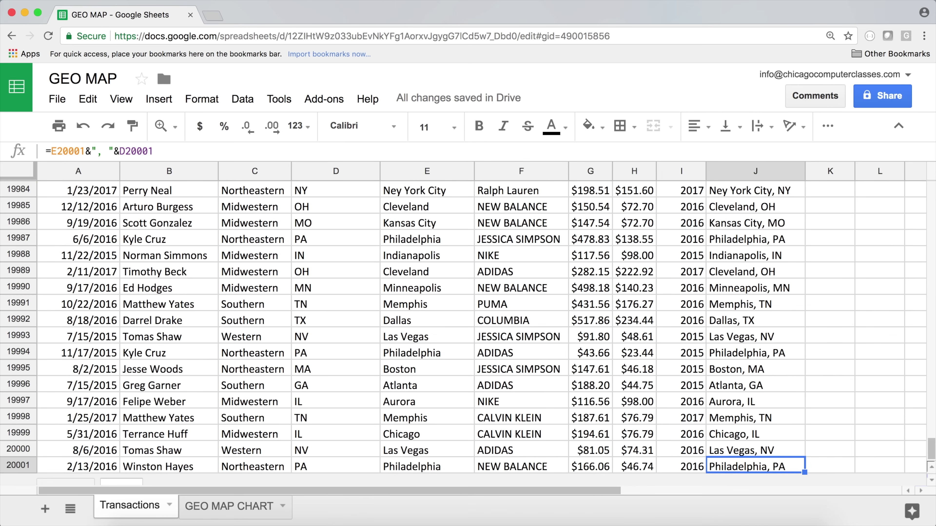
pyautogui.press('super+Up')
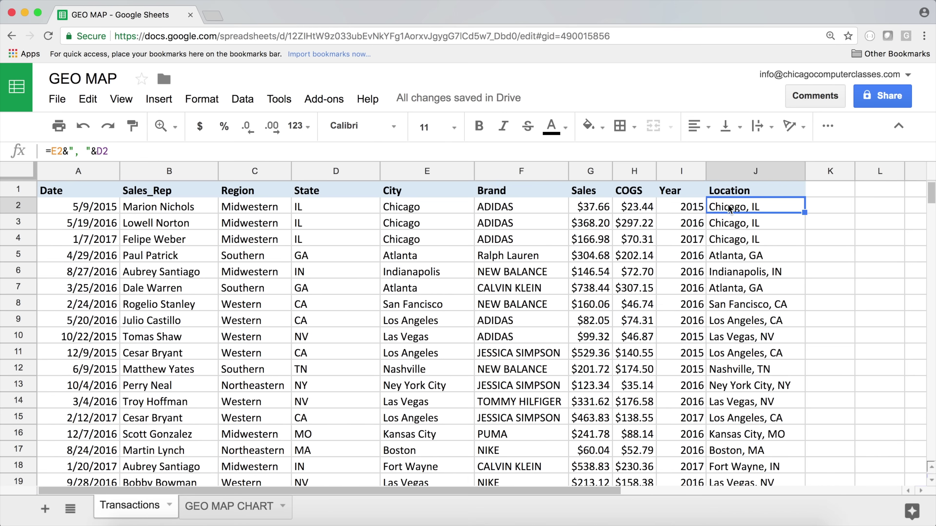
pyautogui.click(69, 195)
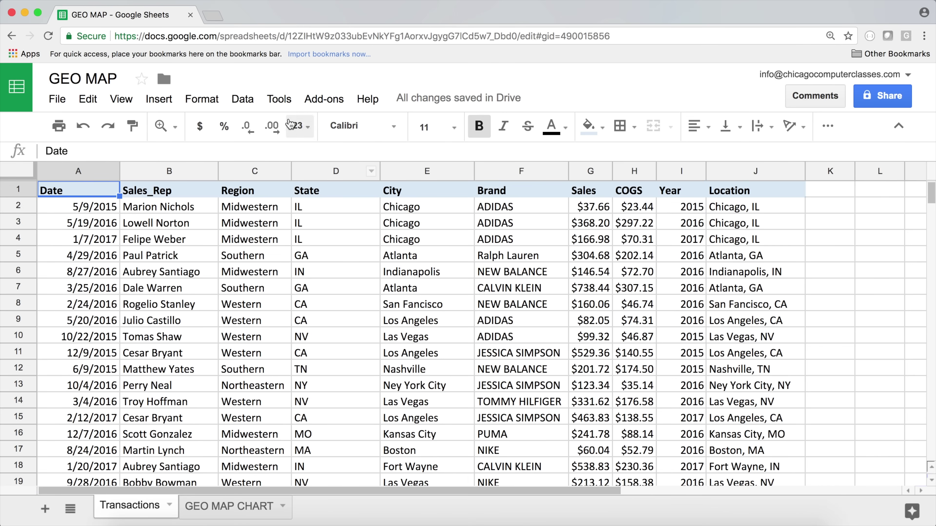
pyautogui.click(242, 99)
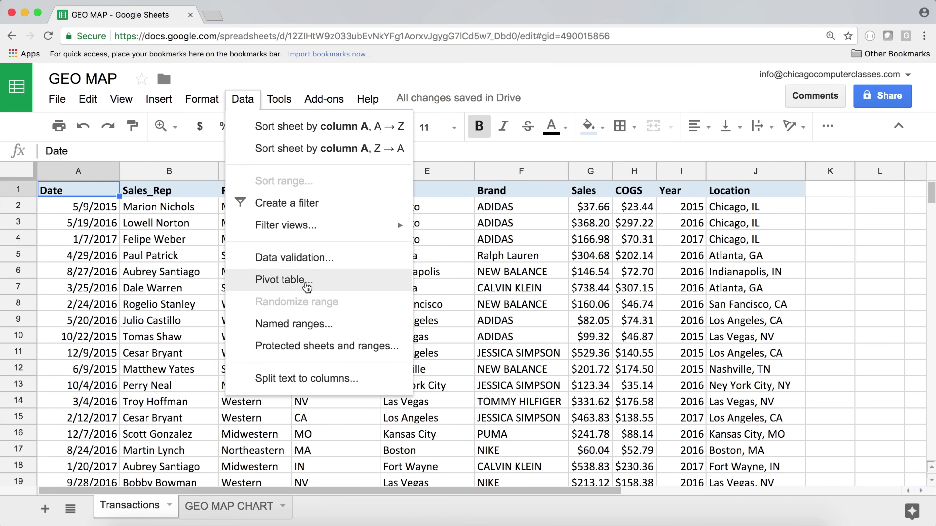
pyautogui.click(284, 291)
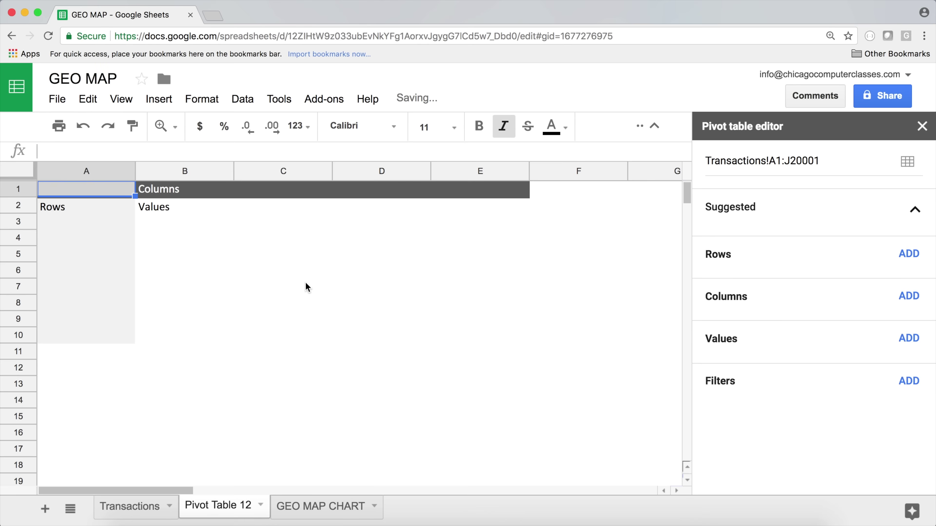
pyautogui.click(130, 507)
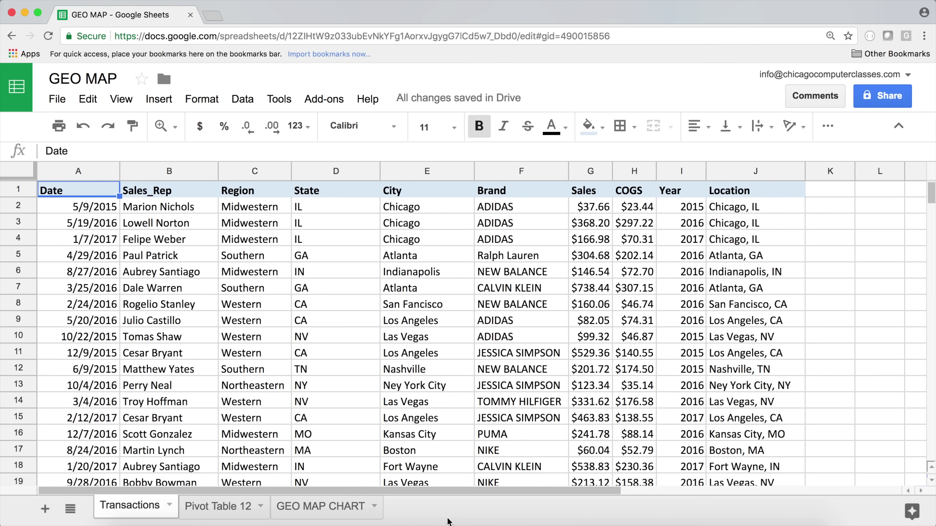
pyautogui.click(215, 508)
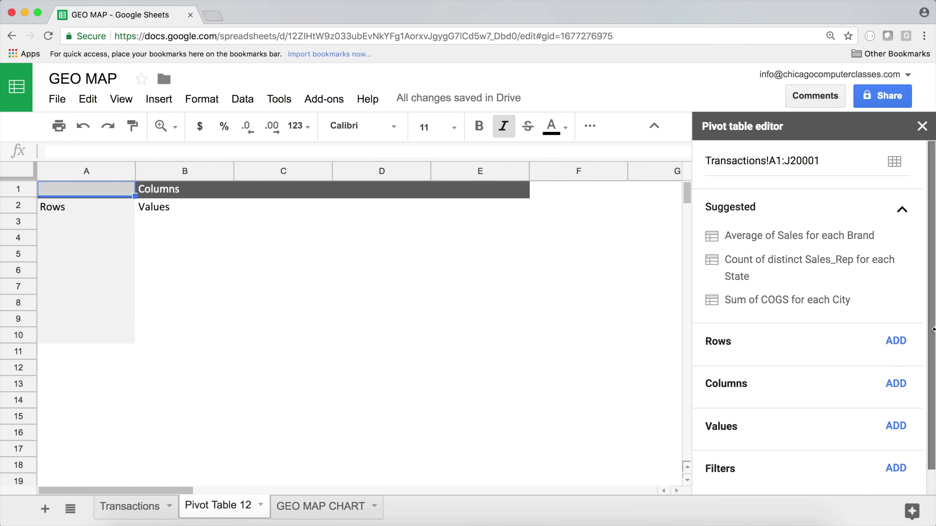
# - Add Sales summarized by SUM as the pivot table's values and Location as its rows
pyautogui.scroll(-1, 862, 385)
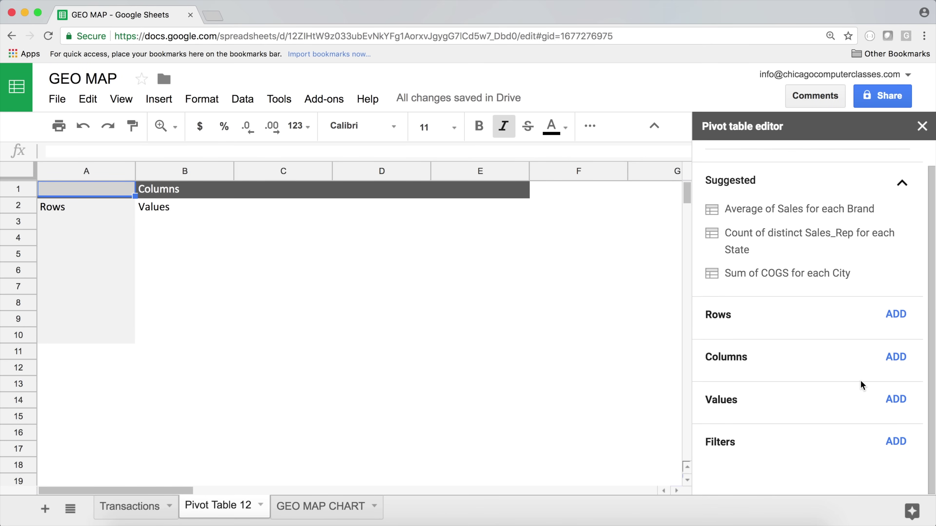
pyautogui.click(897, 405)
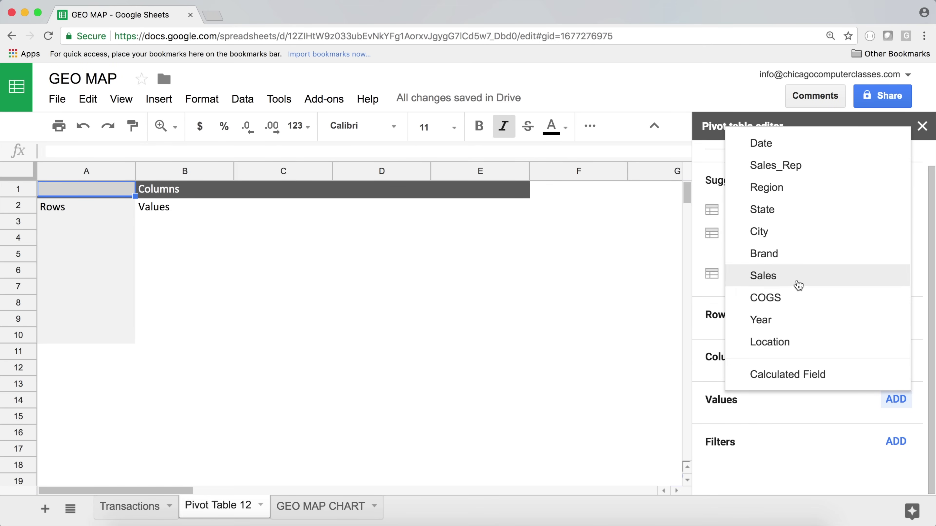
pyautogui.click(783, 276)
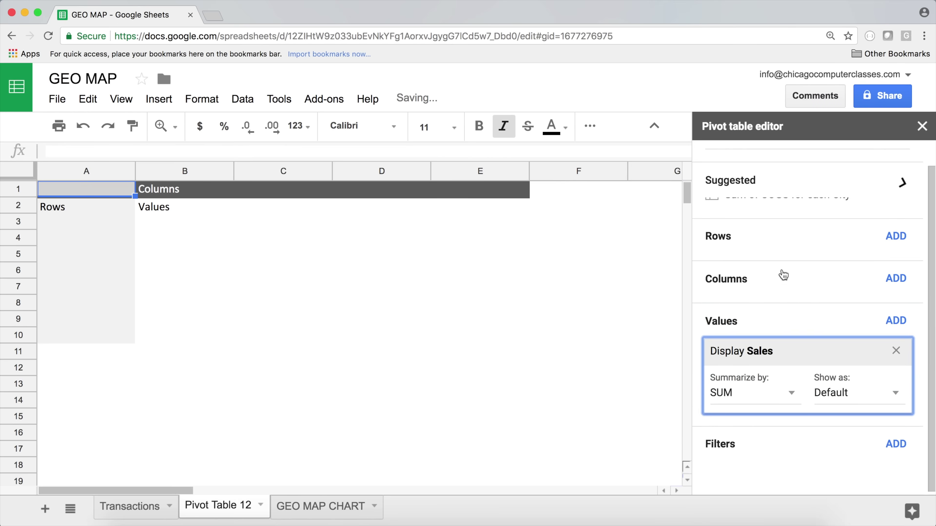
pyautogui.click(892, 234)
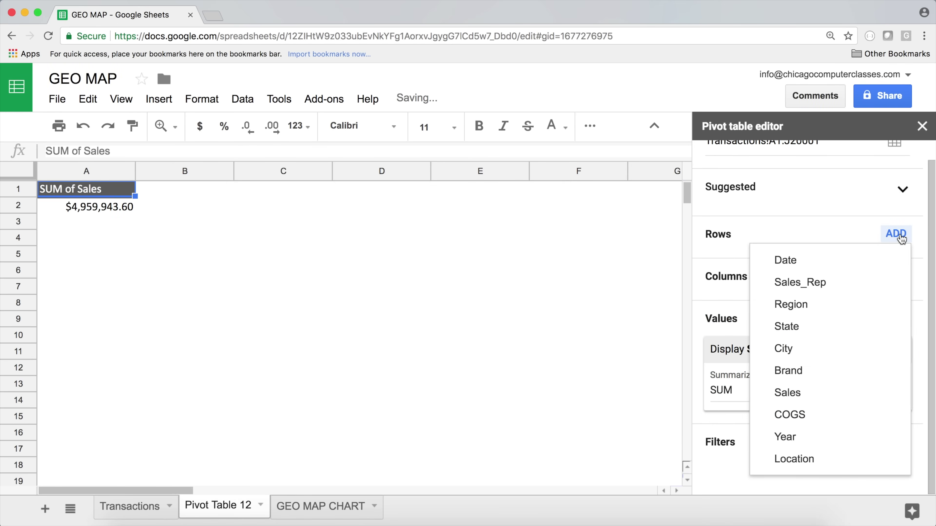
pyautogui.click(812, 467)
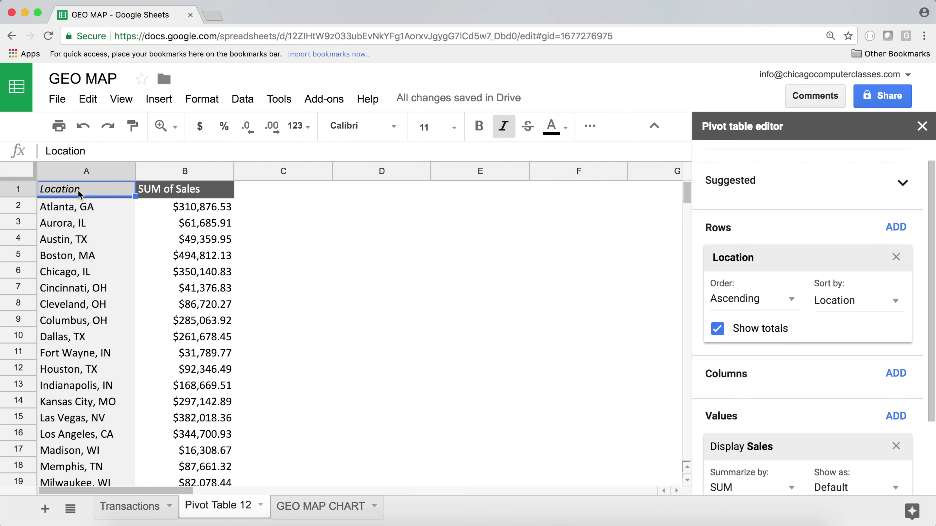
# - Review the pivot table's locations and their summed sales from the first row to the grand total
pyautogui.click(87, 224)
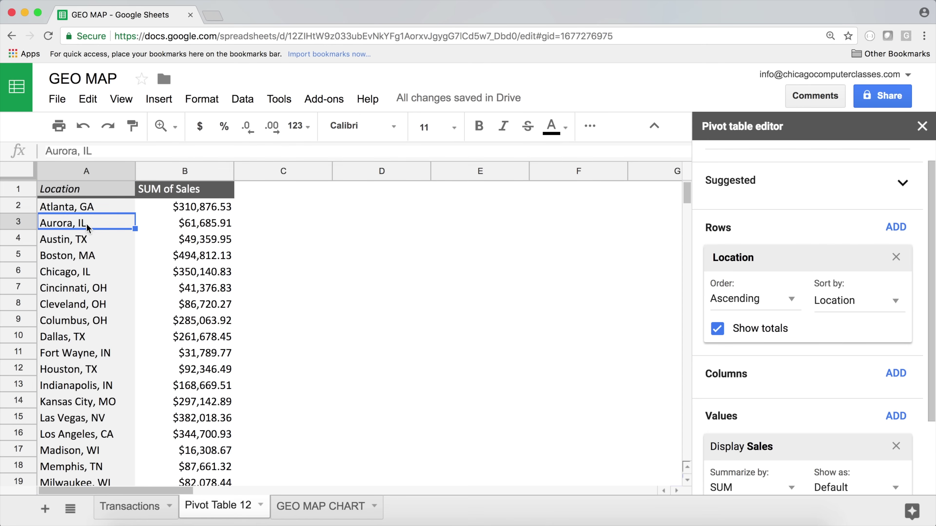
pyautogui.scroll(-3, 87, 225)
pyautogui.scroll(-3, 94, 230)
pyautogui.scroll(6, 104, 245)
pyautogui.scroll(-3, 186, 262)
pyautogui.scroll(-5, 186, 262)
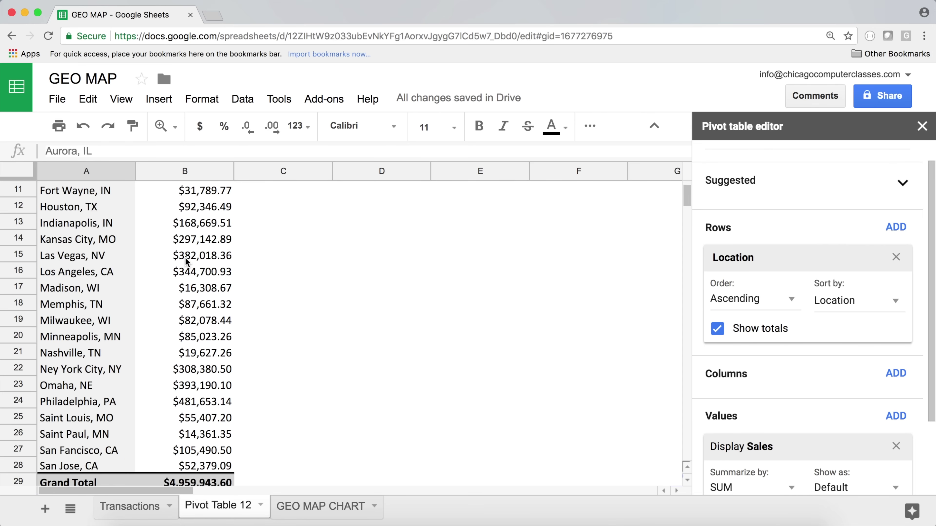
pyautogui.click(54, 369)
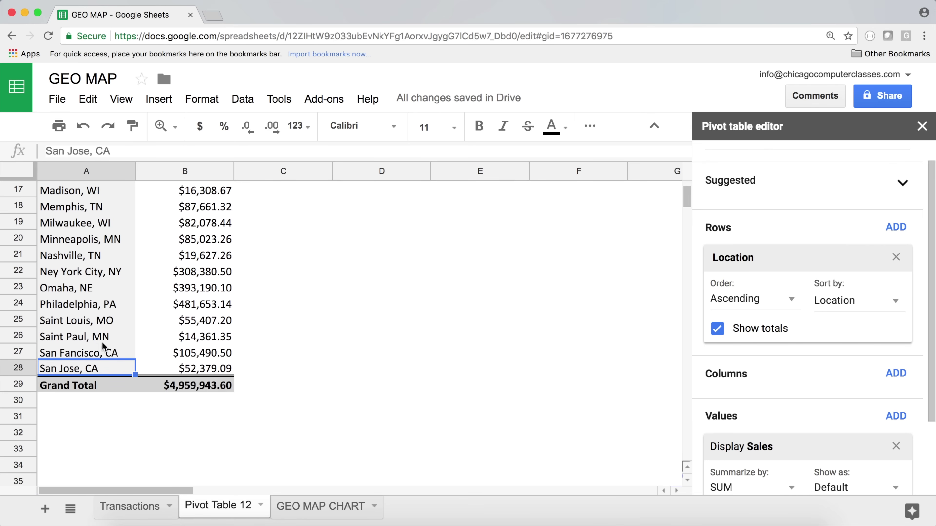
pyautogui.scroll(8, 96, 338)
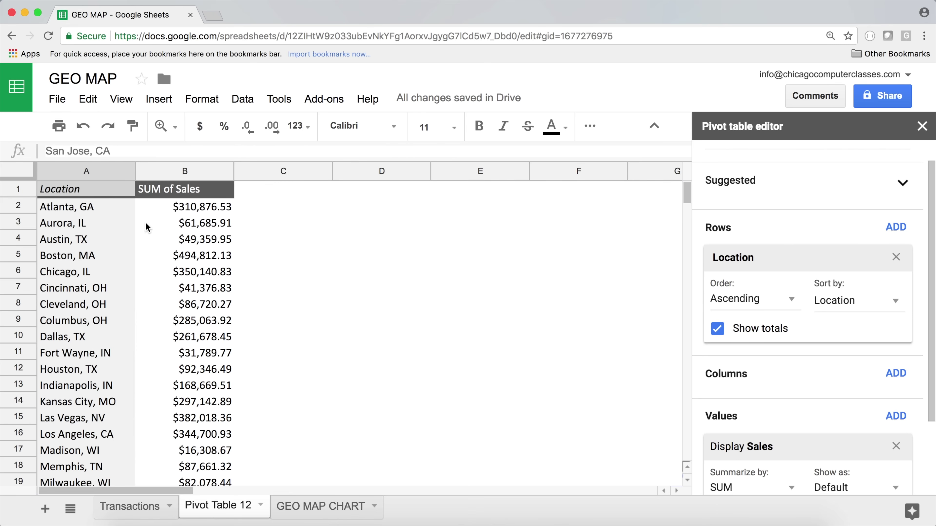
pyautogui.click(102, 196)
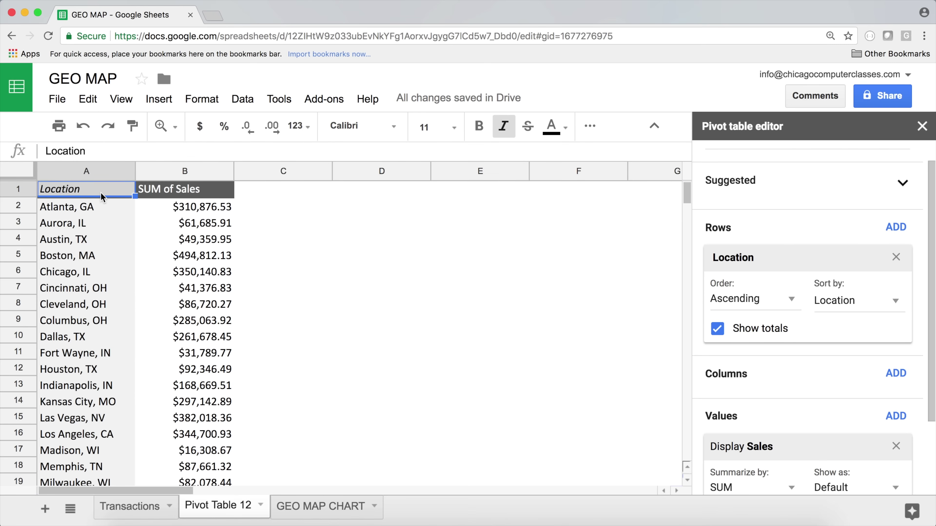
pyautogui.click(78, 227)
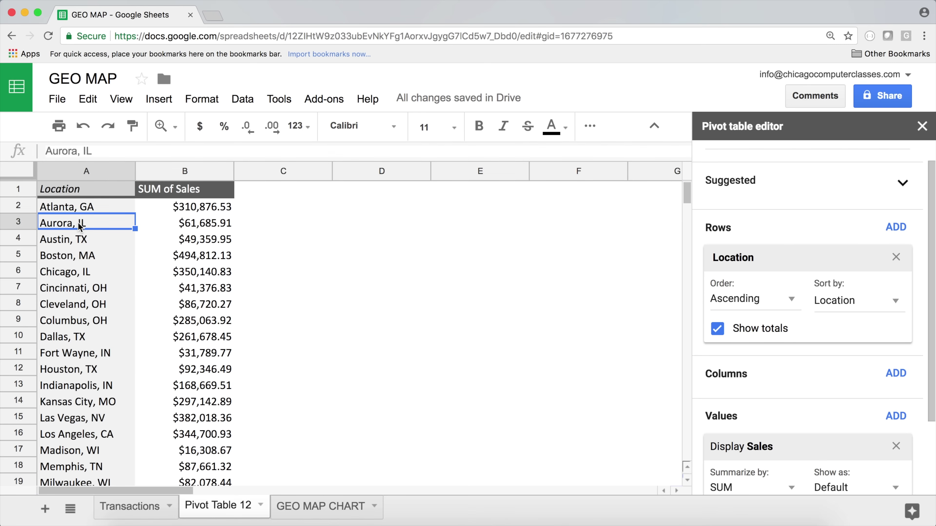
pyautogui.click(89, 273)
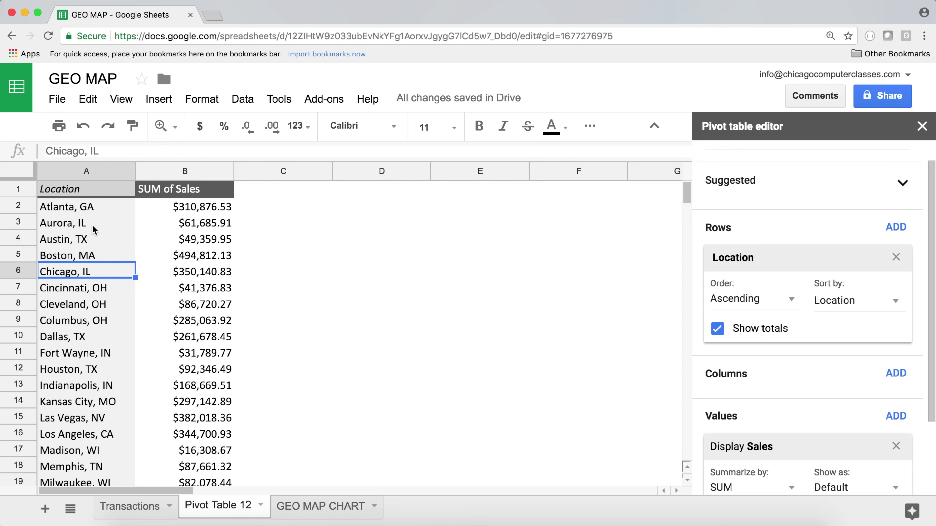
# - Insert a chart from the pivot table and change its type to a geo chart with markers
pyautogui.click(91, 191)
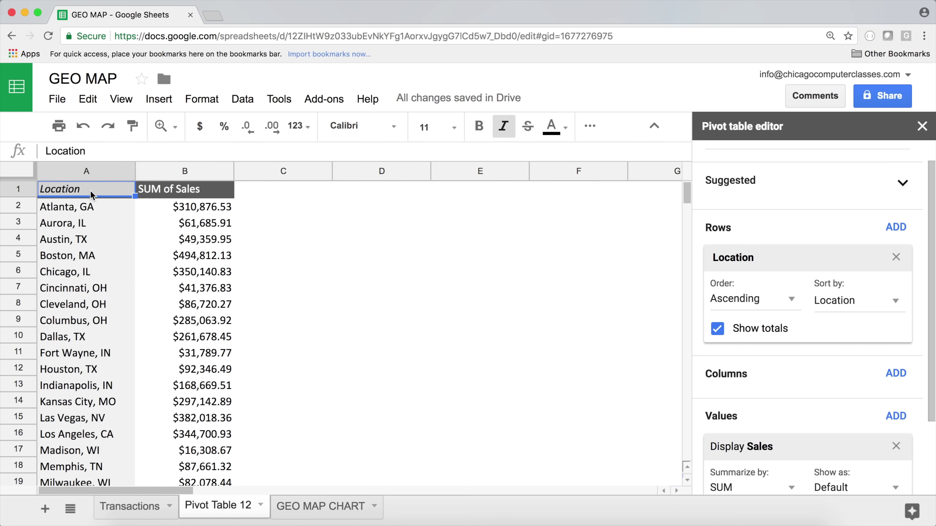
pyautogui.click(158, 100)
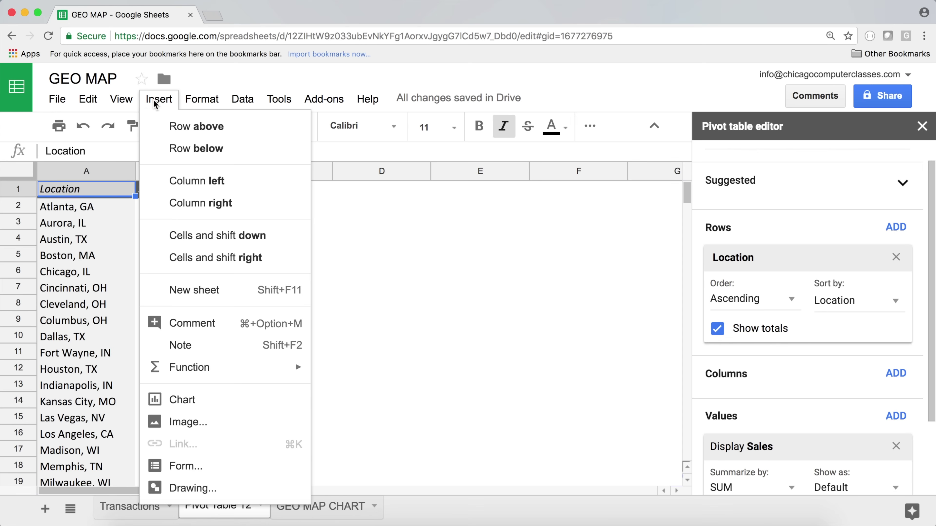
pyautogui.click(213, 402)
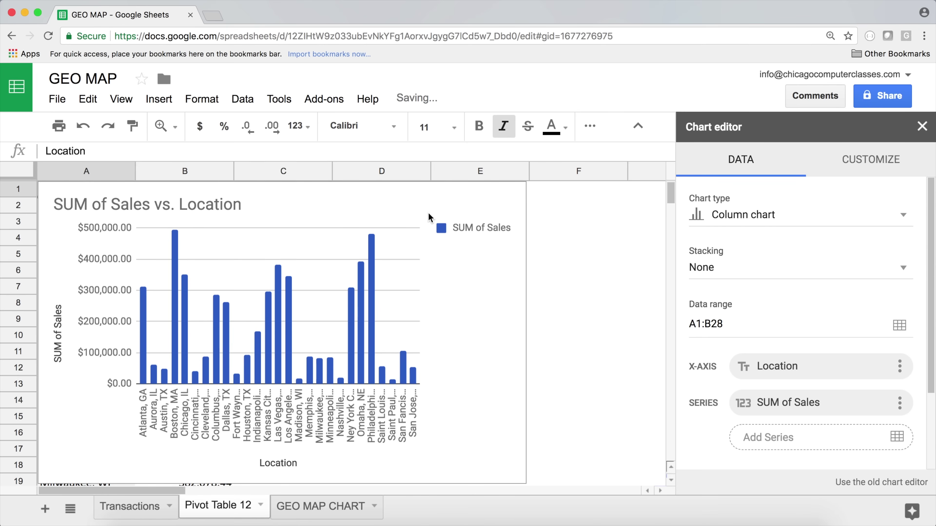
pyautogui.click(428, 213)
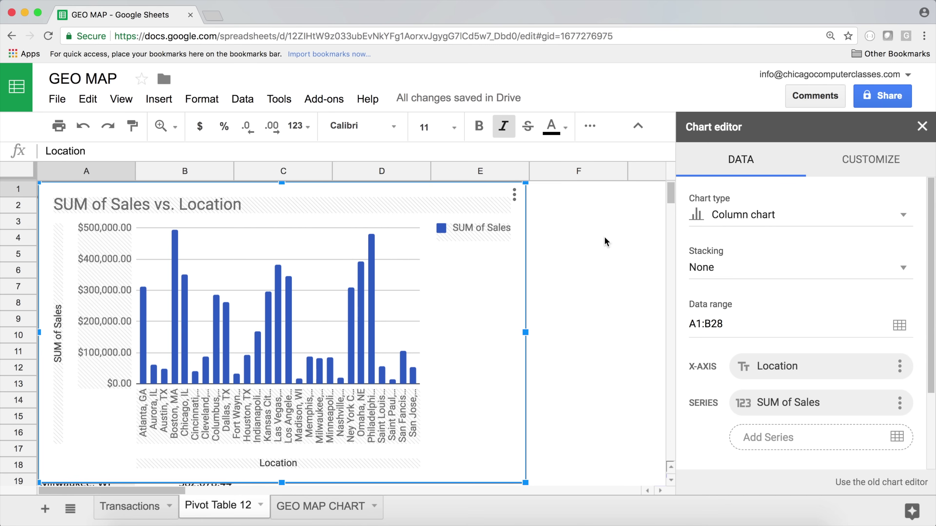
pyautogui.click(765, 216)
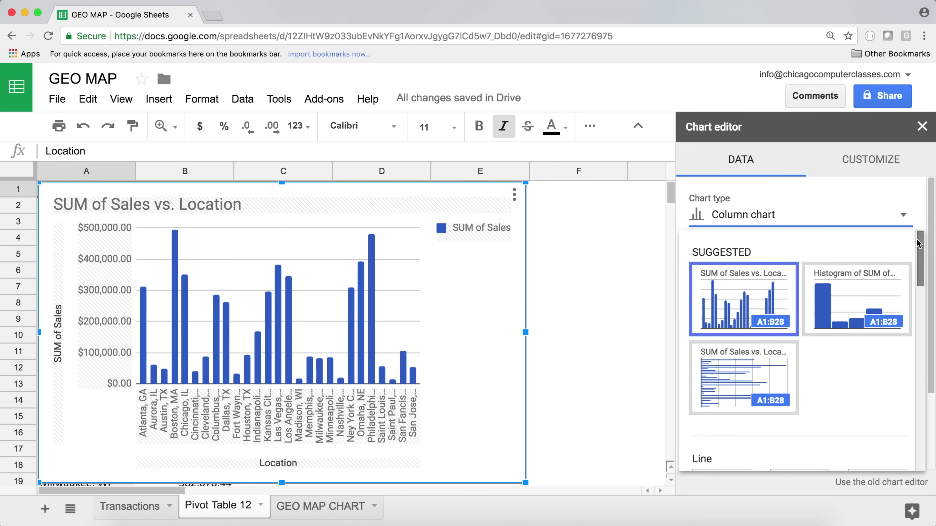
pyautogui.moveTo(922, 244); pyautogui.dragTo(925, 392)
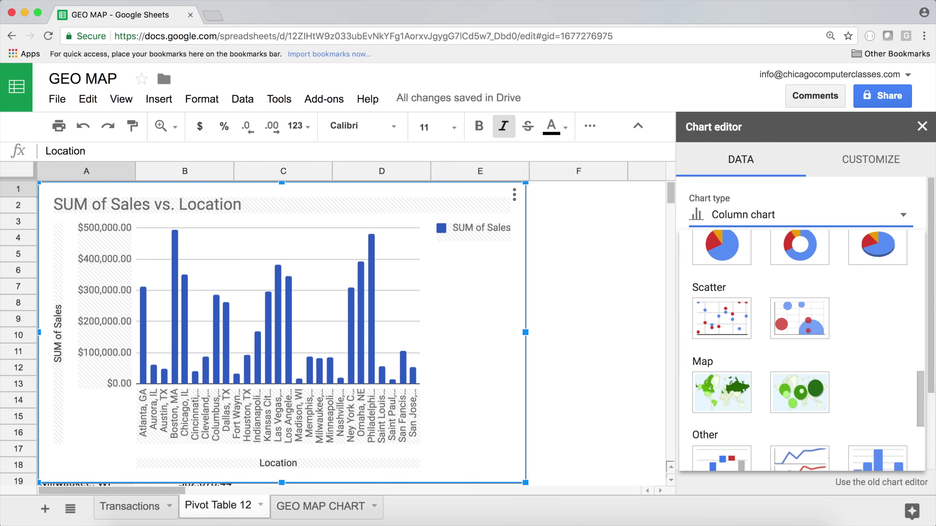
pyautogui.click(789, 398)
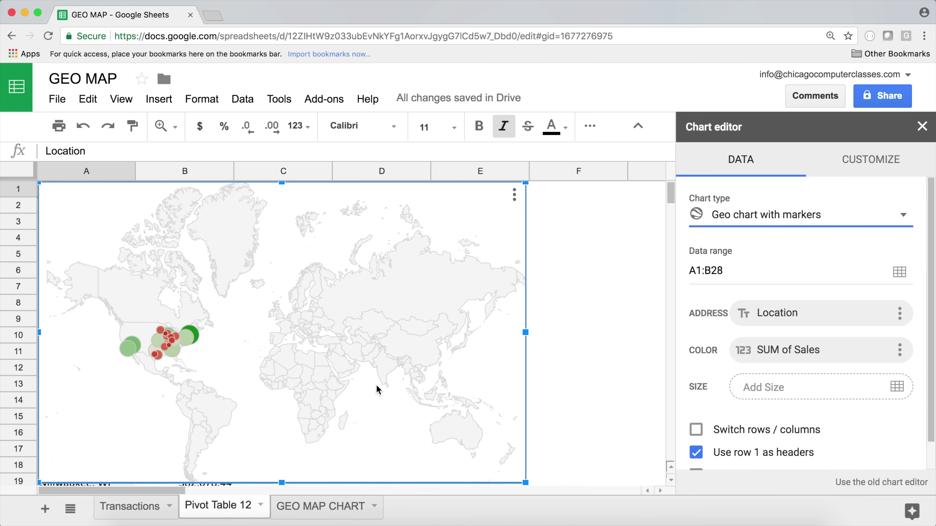
# - Set the geo chart's region to United States
pyautogui.click(858, 162)
pyautogui.click(736, 232)
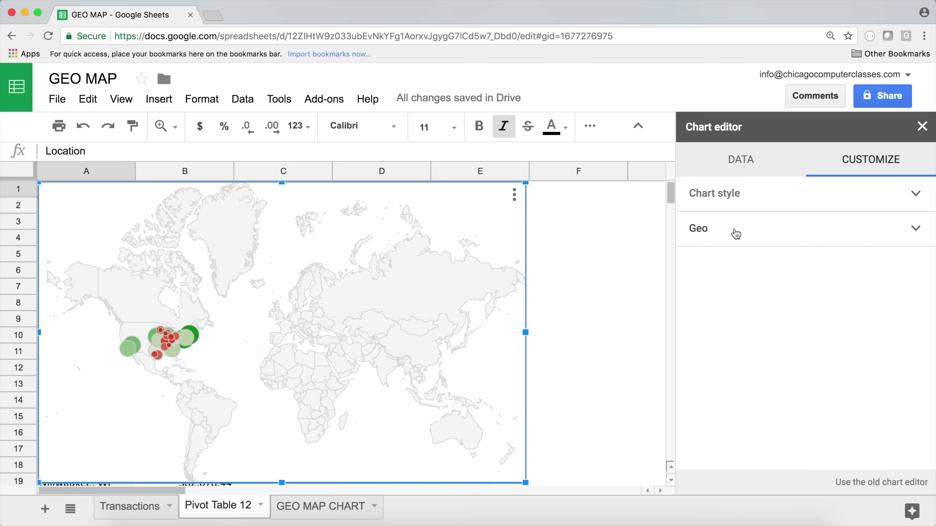
pyautogui.click(771, 276)
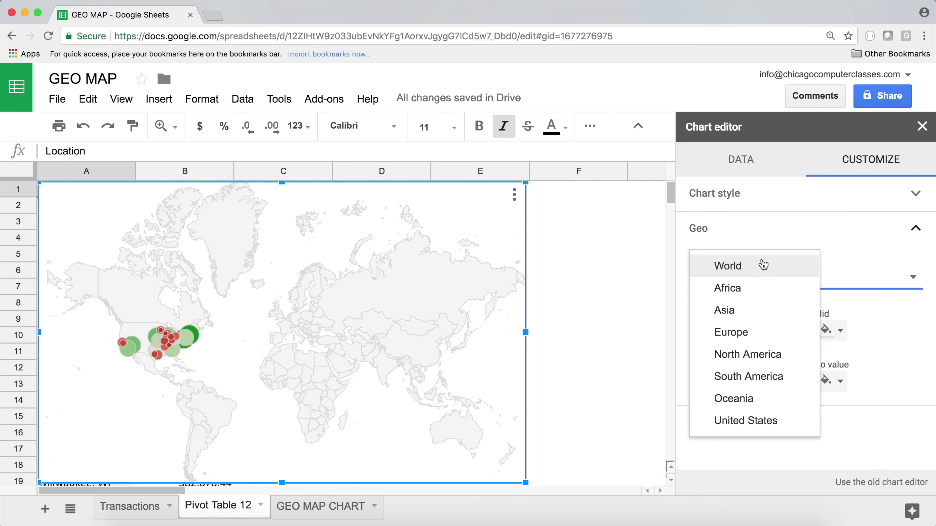
pyautogui.click(759, 424)
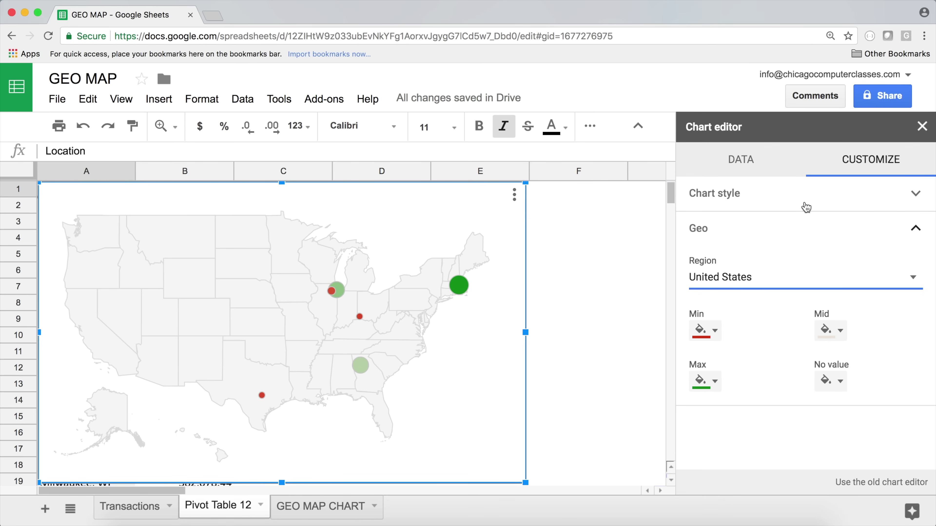
# - Examine the sales shown for individual city markers across the US map, including the crowded Chicago area, Boston, California and Dallas
pyautogui.moveTo(342, 289)
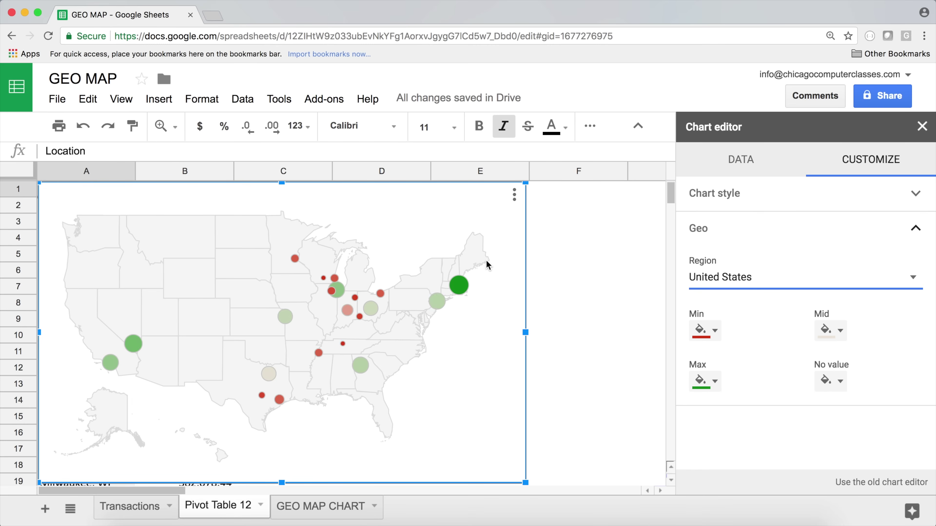
pyautogui.moveTo(463, 295)
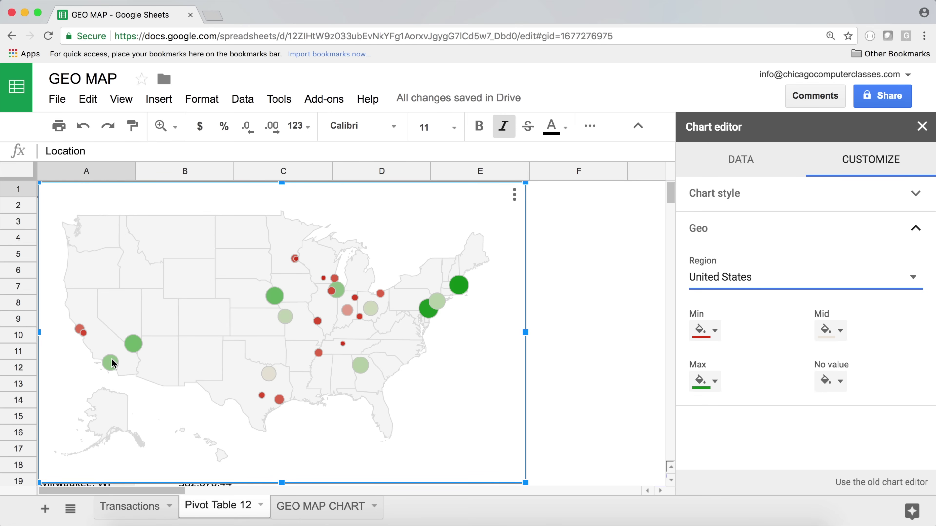
pyautogui.moveTo(114, 367)
pyautogui.moveTo(84, 335)
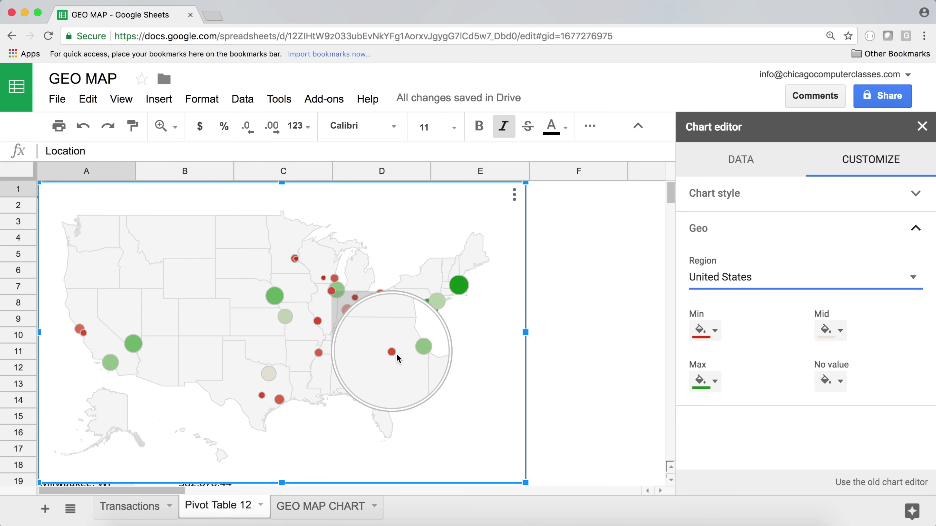
pyautogui.moveTo(394, 354)
pyautogui.moveTo(425, 350)
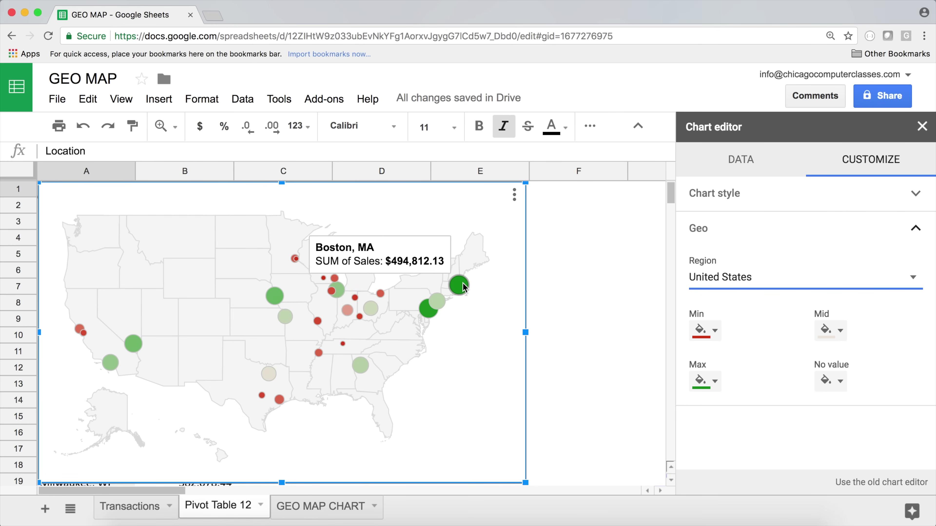
pyautogui.moveTo(440, 304)
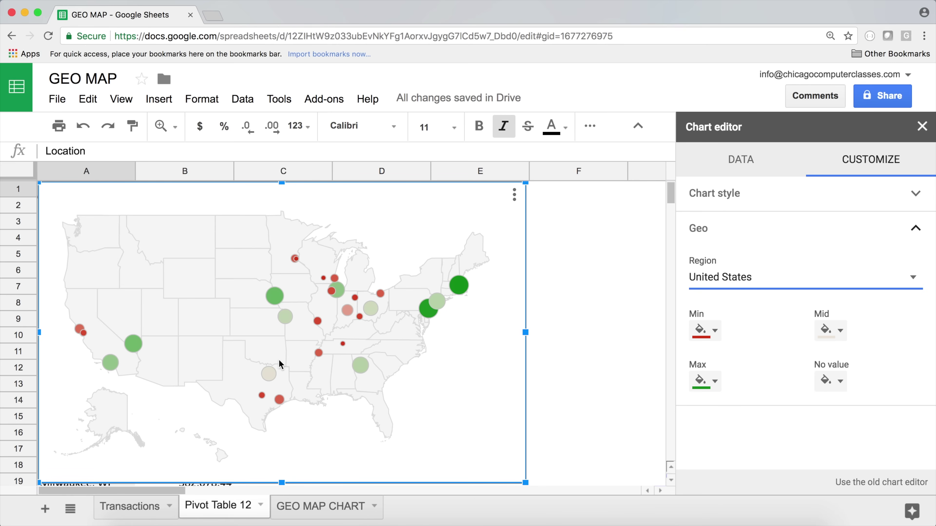
pyautogui.moveTo(273, 376)
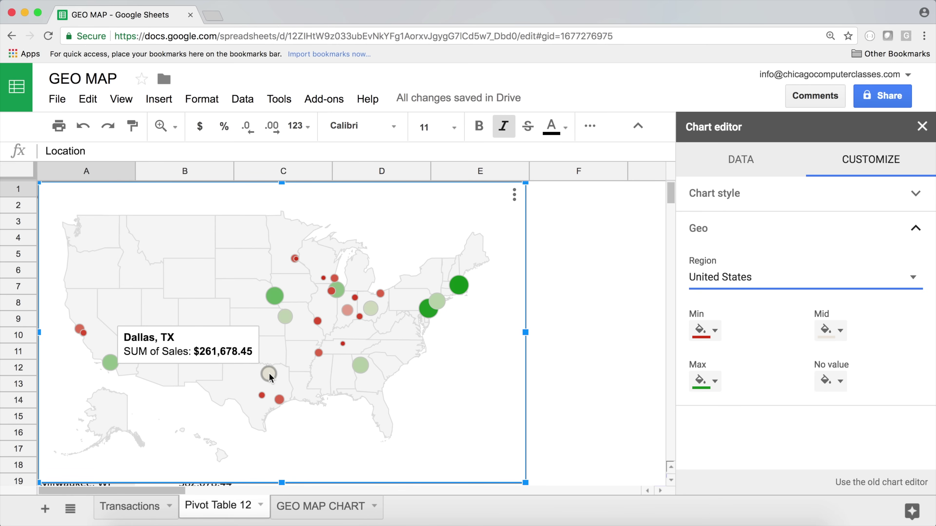
# - Shrink the marker map and place it beside the pivot table so the location and sales columns are uncovered
pyautogui.moveTo(280, 401)
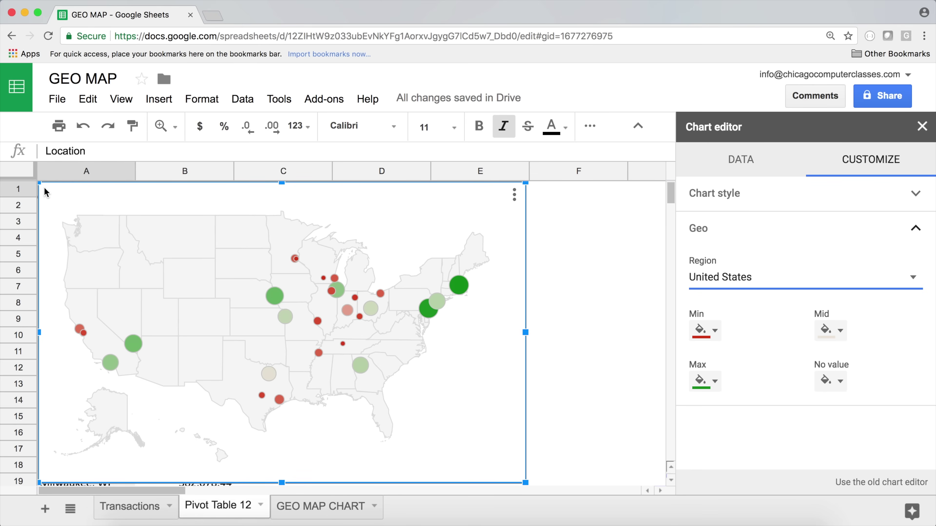
pyautogui.moveTo(40, 183); pyautogui.dragTo(259, 230)
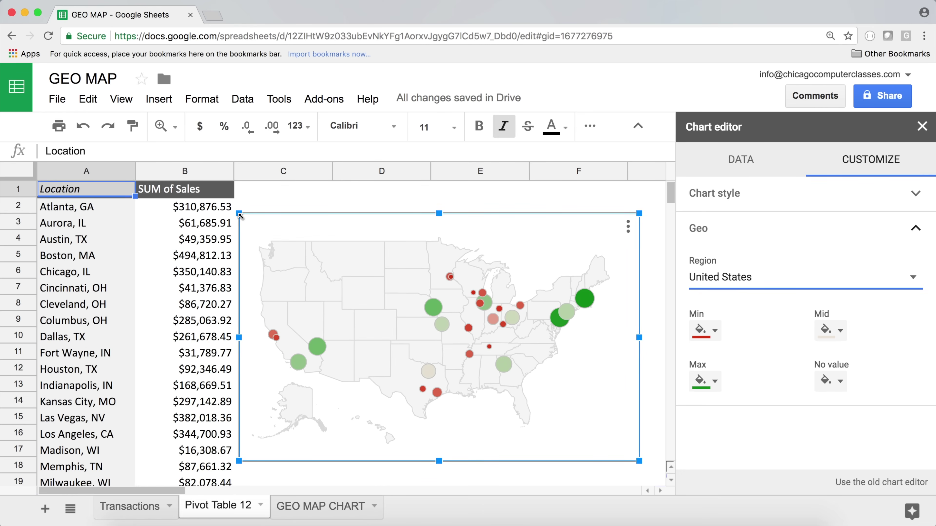
pyautogui.moveTo(240, 216); pyautogui.dragTo(282, 246)
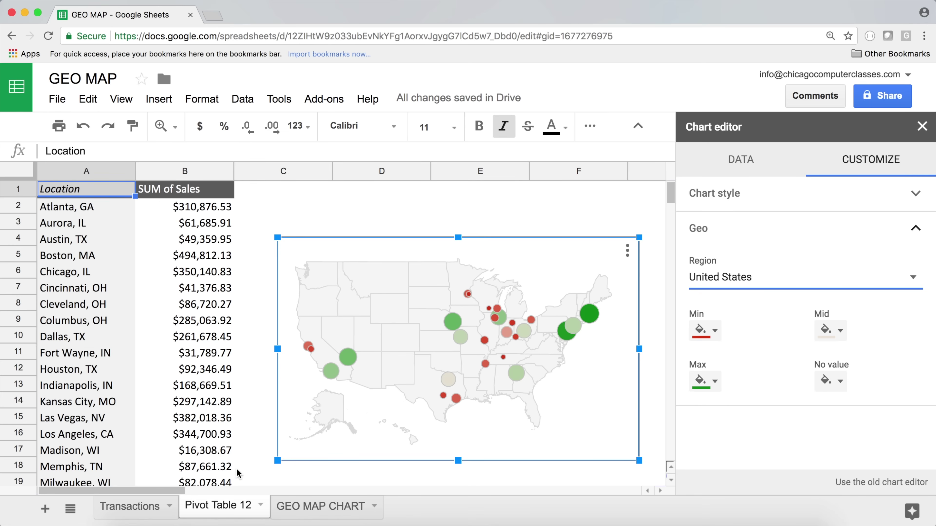
# - Rename the pivot table's sheet as MAP WITH MARKERS
pyautogui.doubleClick(220, 507)
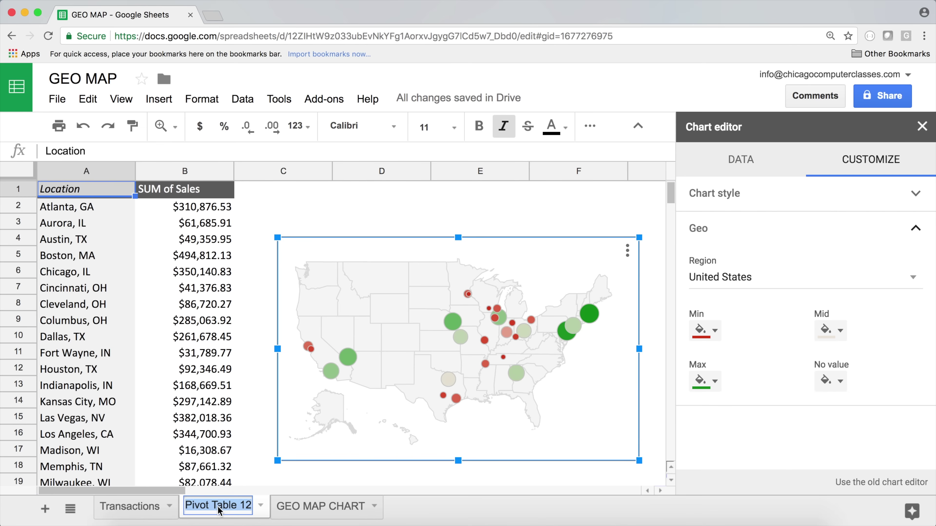
pyautogui.write('MAP WITH ')
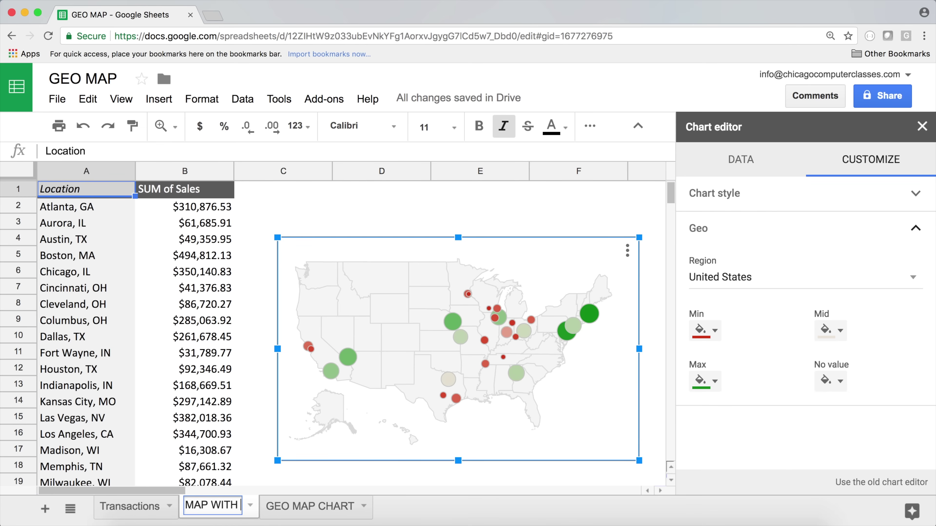
pyautogui.write('MARKERS')
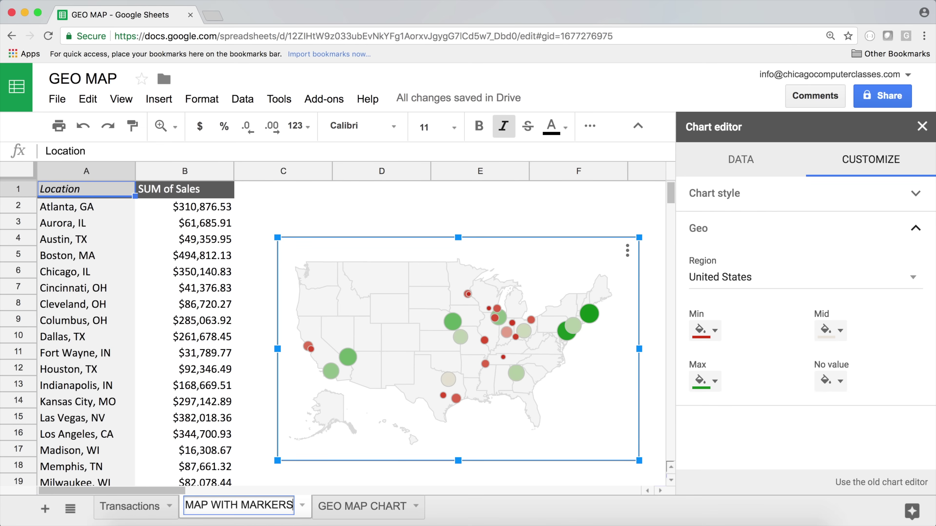
pyautogui.press('Return')
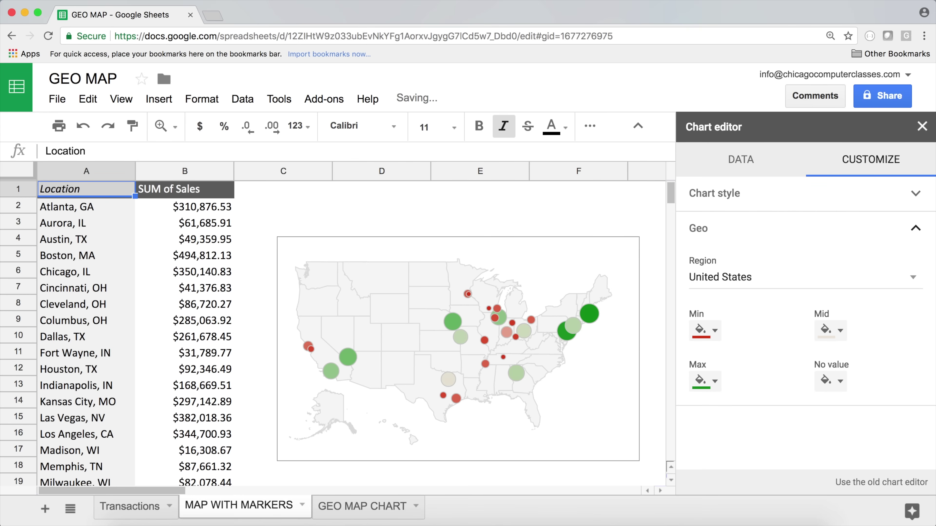